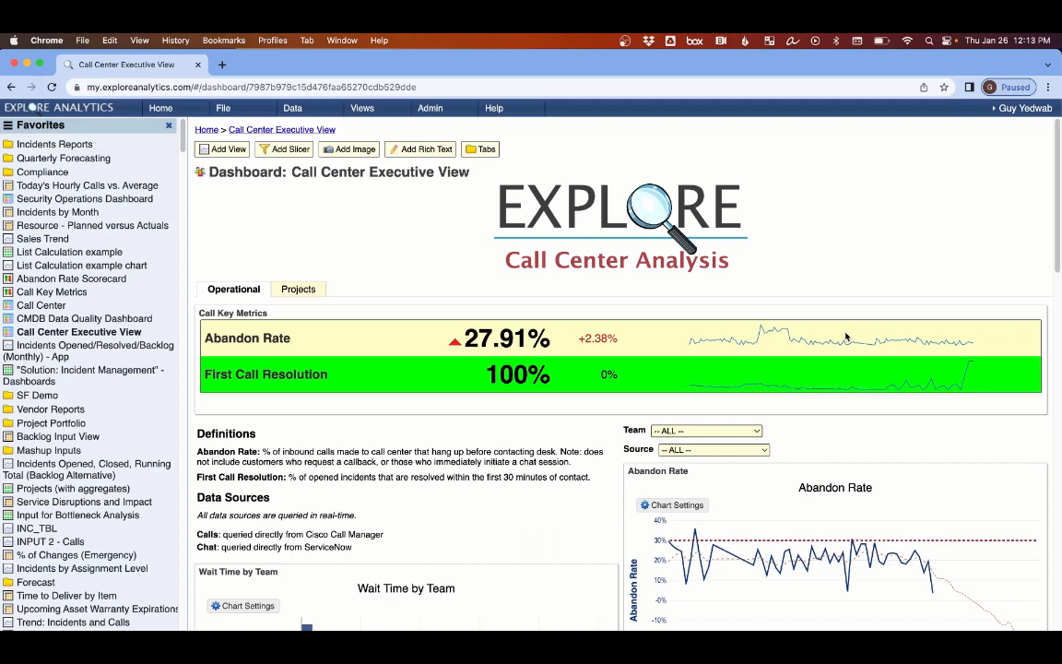
- Open the Incidents by Month view and arrange its pivot with Opened Year as rows and Opened Quarter as columns
{"action": "left_click", "coordinate": [61, 215]}
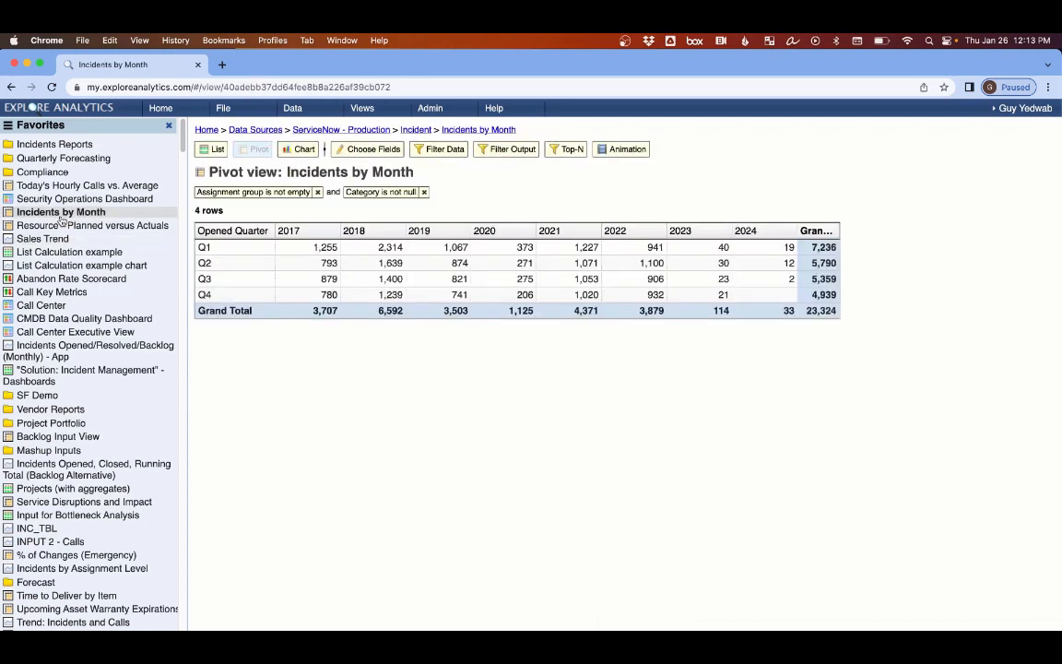
{"action": "left_click", "coordinate": [361, 153]}
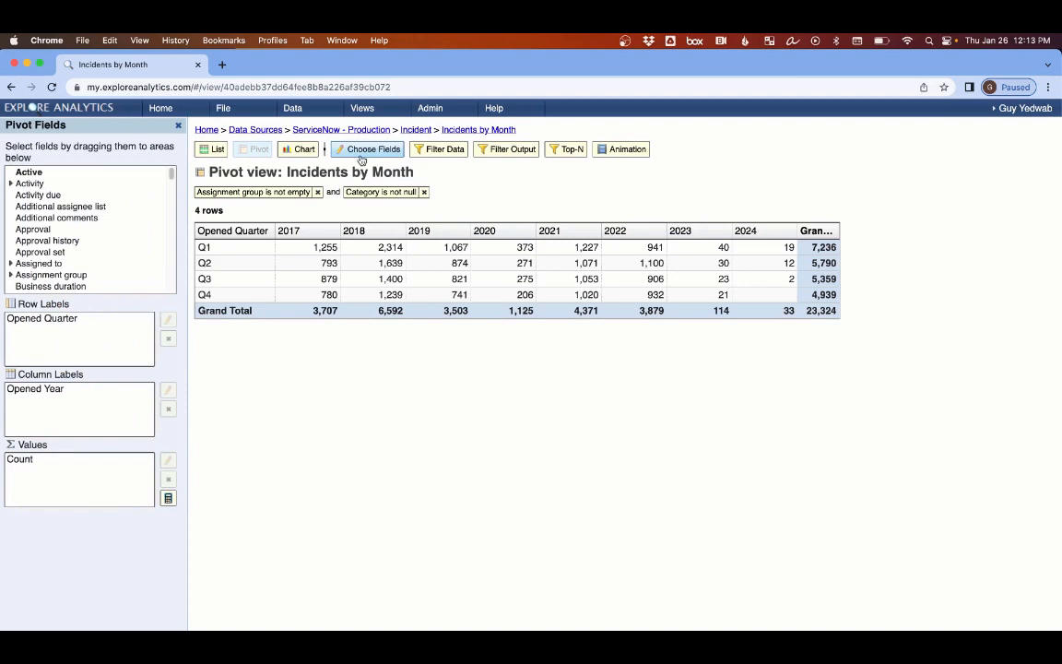
{"action": "left_click_drag", "start_coordinate": [63, 387], "coordinate": [61, 348]}
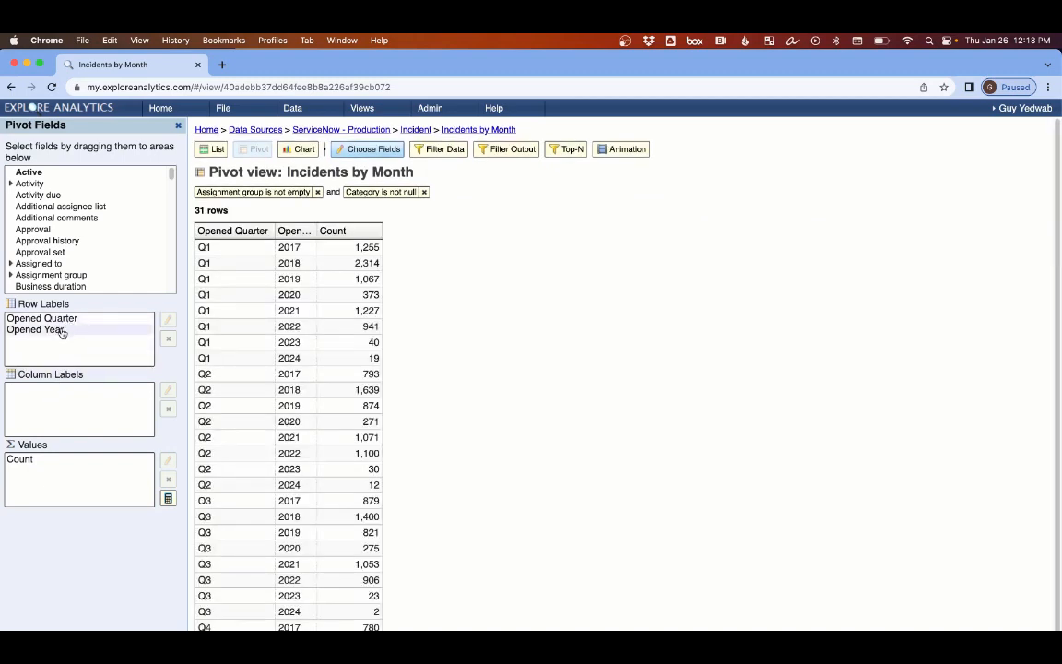
{"action": "left_click_drag", "start_coordinate": [61, 334], "coordinate": [55, 399]}
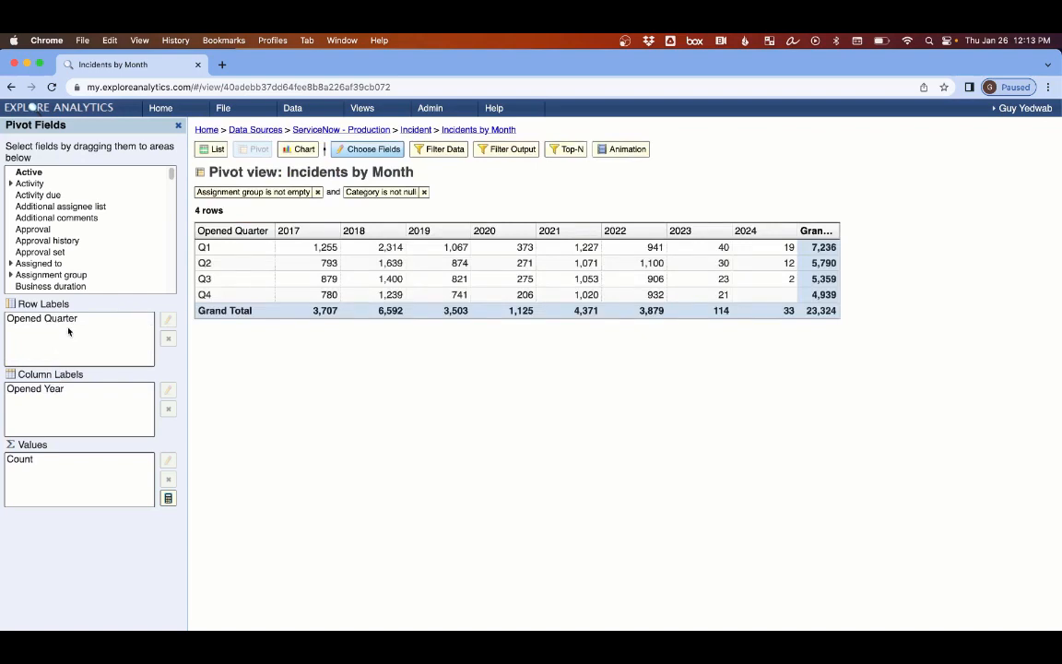
{"action": "mouse_move", "coordinate": [68, 331]}
{"action": "left_mouse_down"}
{"action": "mouse_move", "coordinate": [59, 413]}
{"action": "mouse_move", "coordinate": [58, 332]}
{"action": "left_mouse_up"}
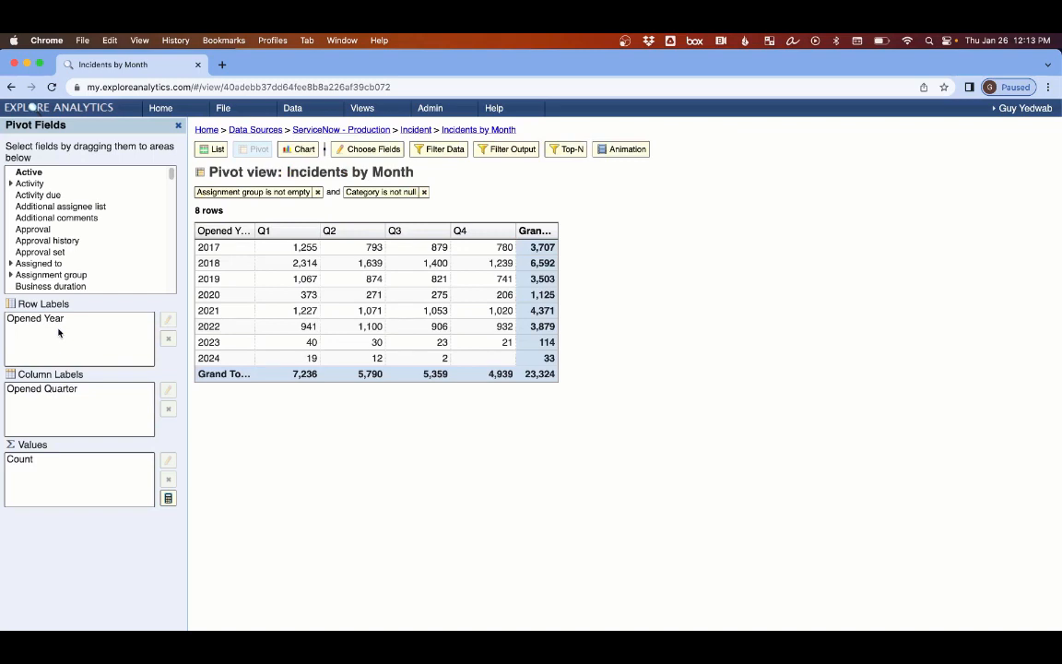
- Widen the Opened Year column to fit its heading and review the actions available for the Q1 column
{"action": "left_click", "coordinate": [260, 232]}
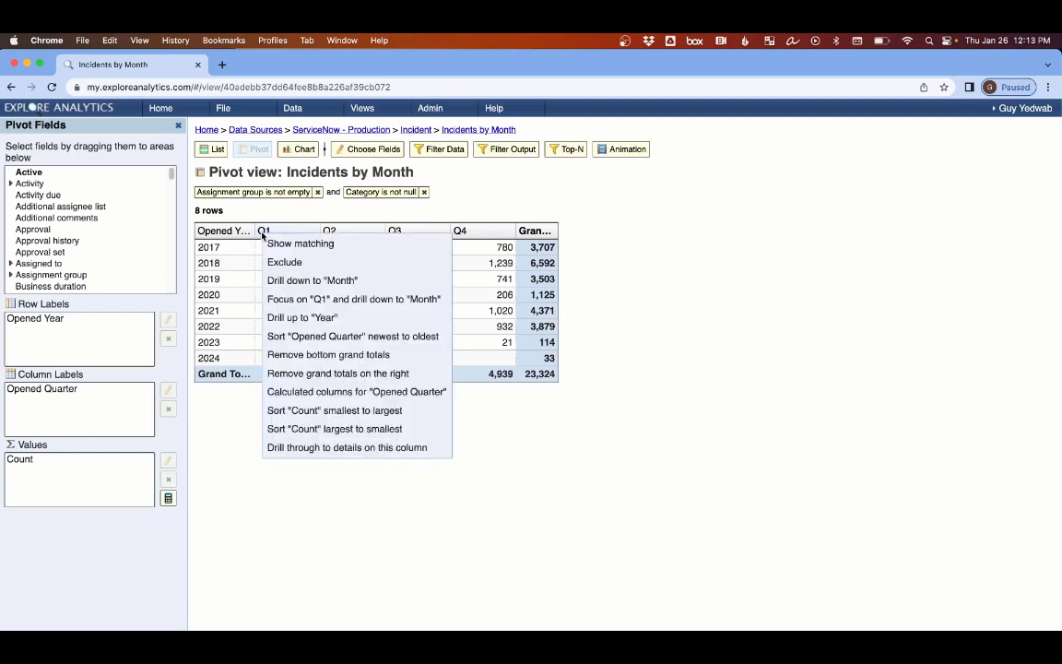
{"action": "left_click", "coordinate": [245, 217]}
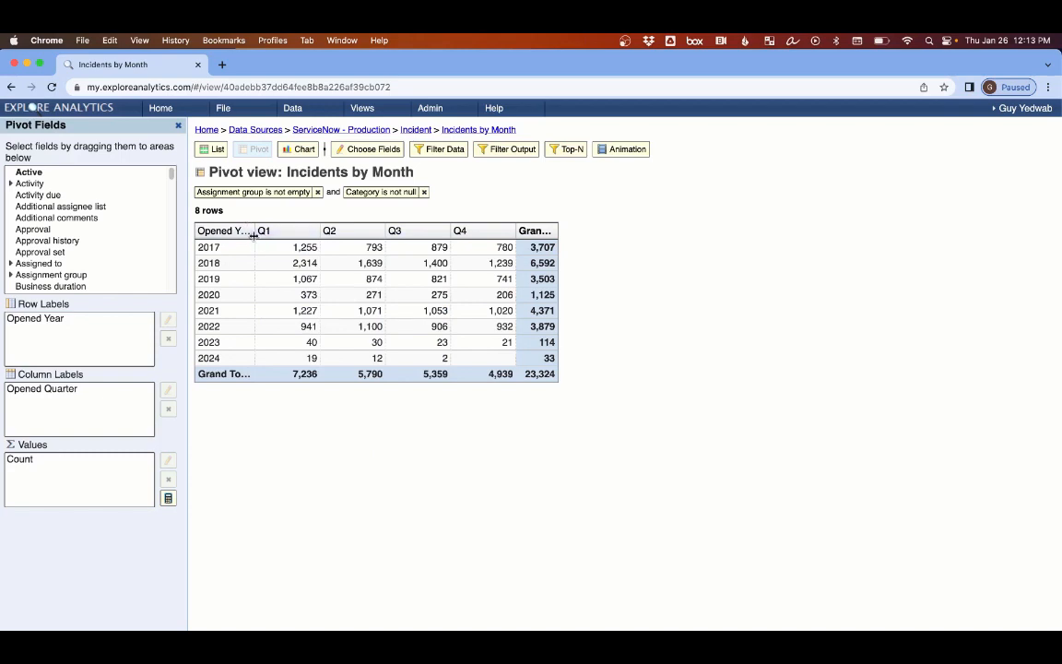
{"action": "left_click_drag", "start_coordinate": [253, 231], "coordinate": [260, 232]}
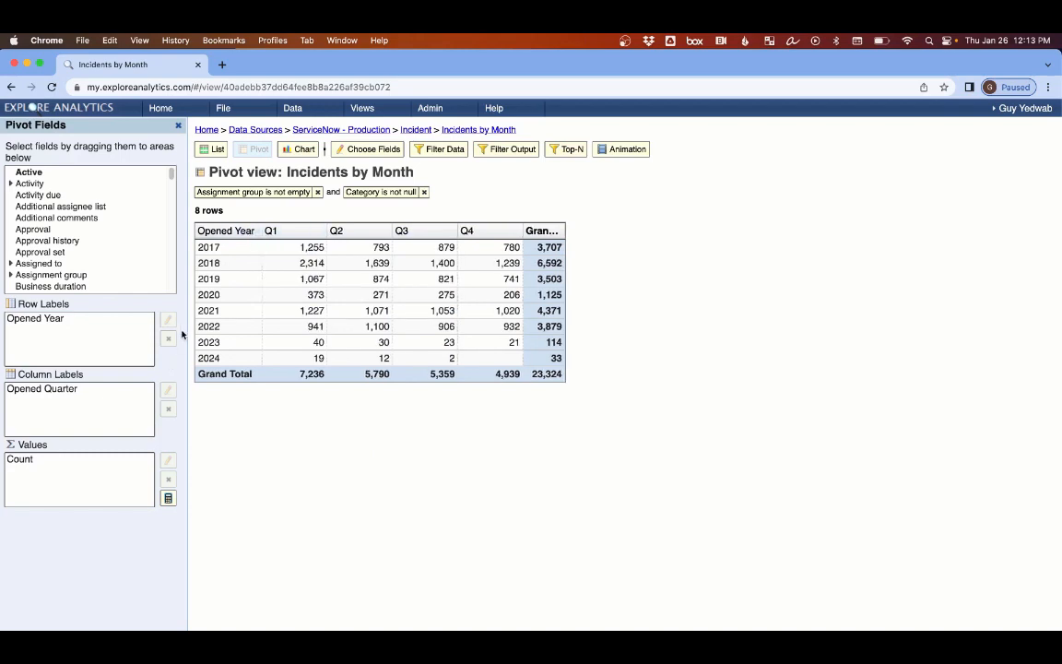
{"action": "right_click", "coordinate": [281, 238]}
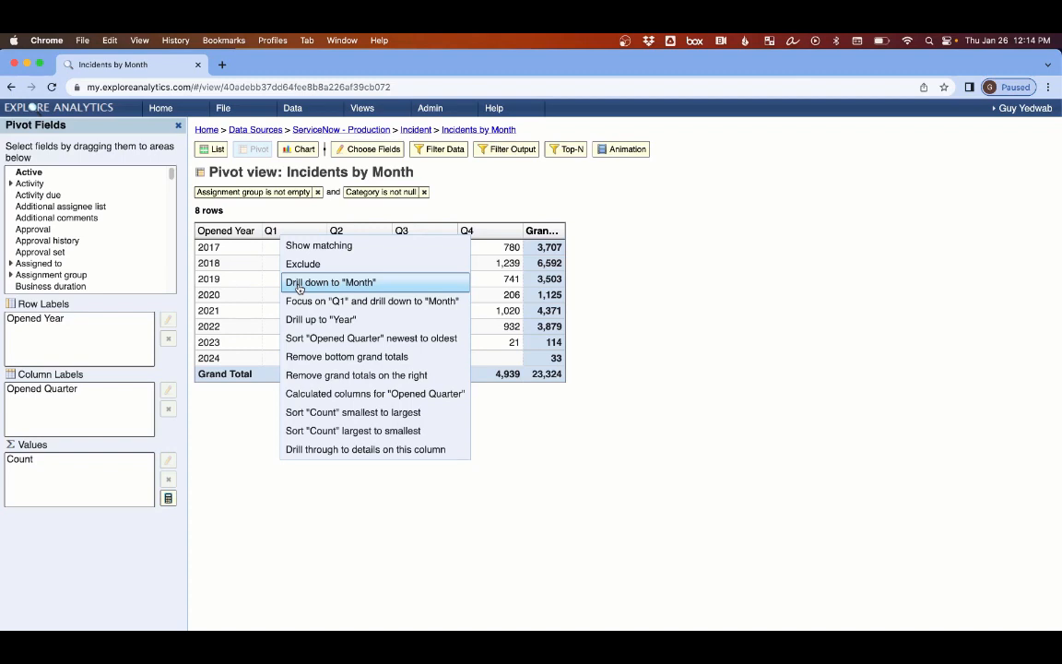
{"action": "left_click", "coordinate": [608, 277]}
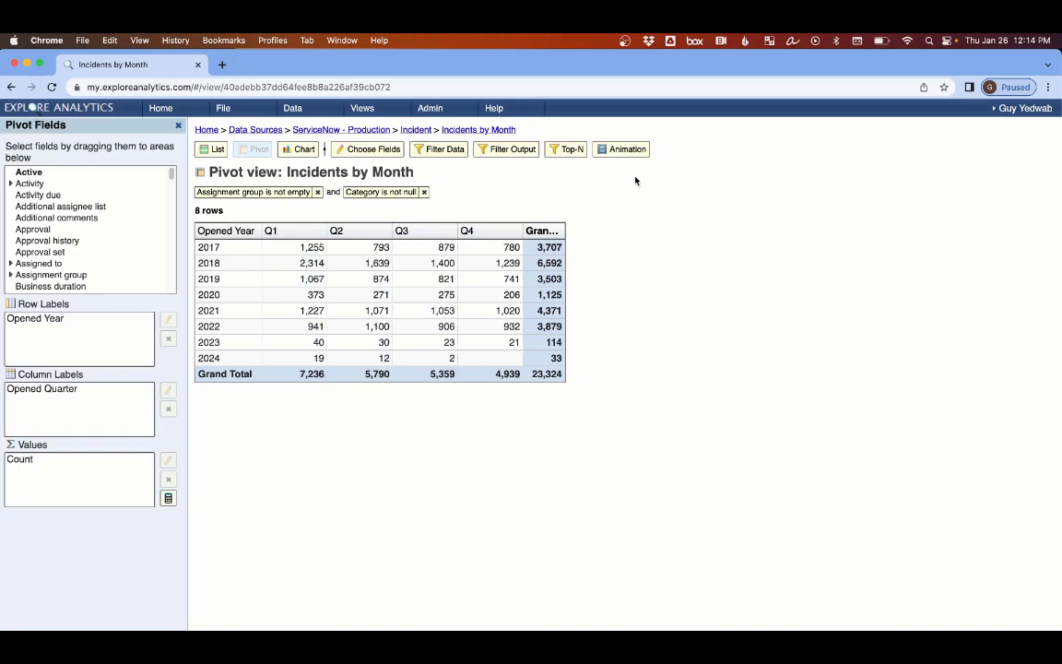
- Add Assignment group as the pivot's page-level field, labelled Team, with the ALL option included
{"action": "left_click", "coordinate": [625, 150]}
{"action": "left_click", "coordinate": [417, 334]}
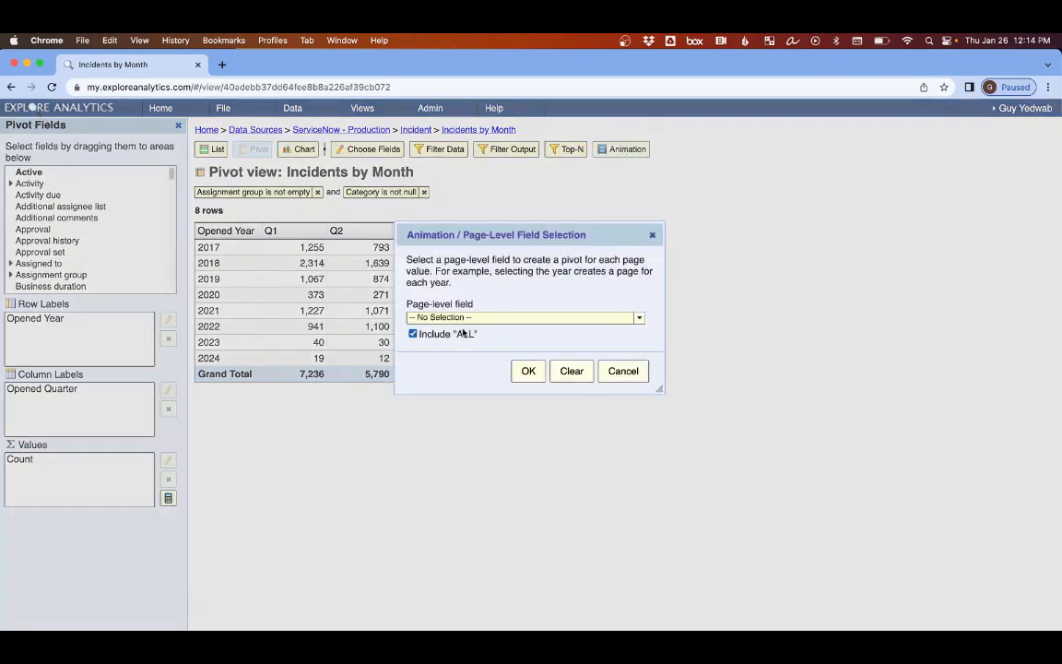
{"action": "left_click", "coordinate": [470, 318]}
{"action": "scroll", "coordinate": [503, 369], "scroll_direction": "down", "scroll_amount": 2}
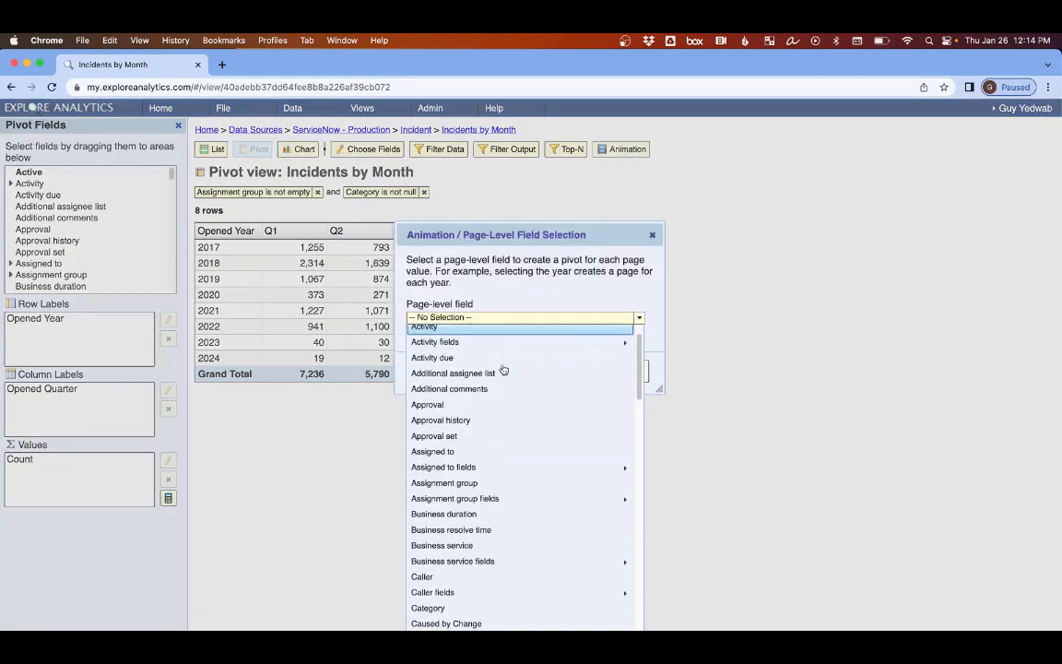
{"action": "left_click", "coordinate": [490, 484]}
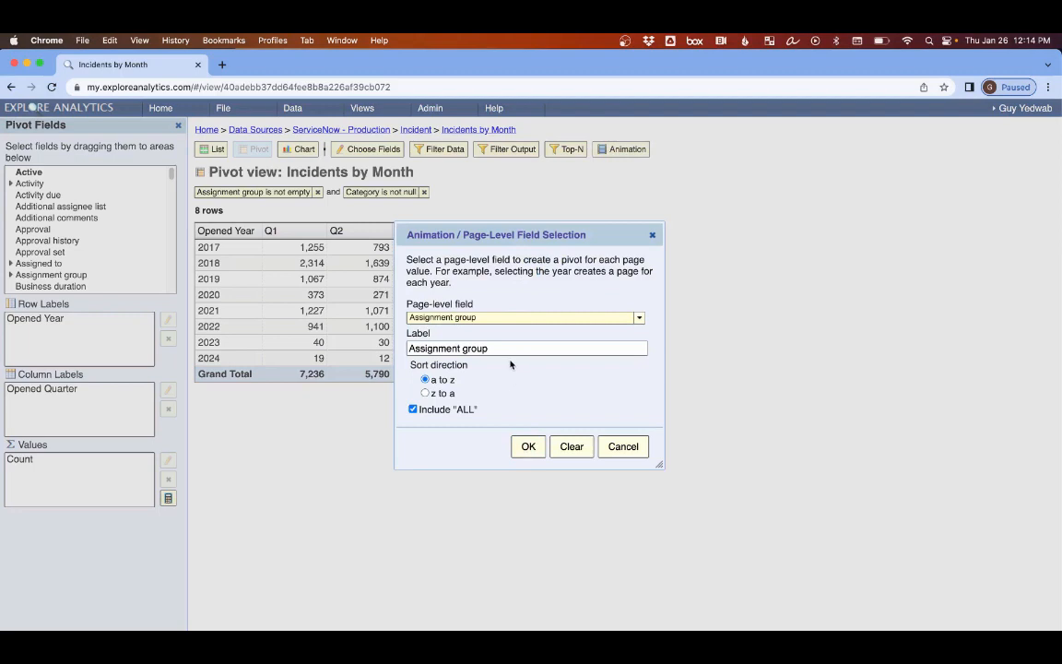
{"action": "left_click_drag", "start_coordinate": [523, 349], "coordinate": [406, 350]}
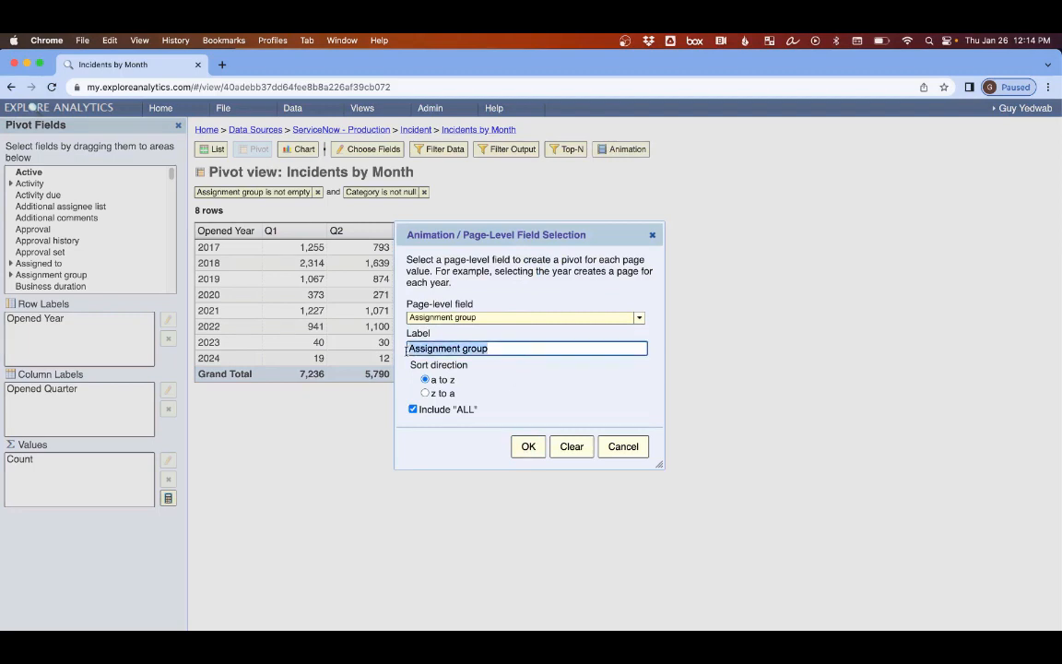
{"action": "type", "text": "Team"}
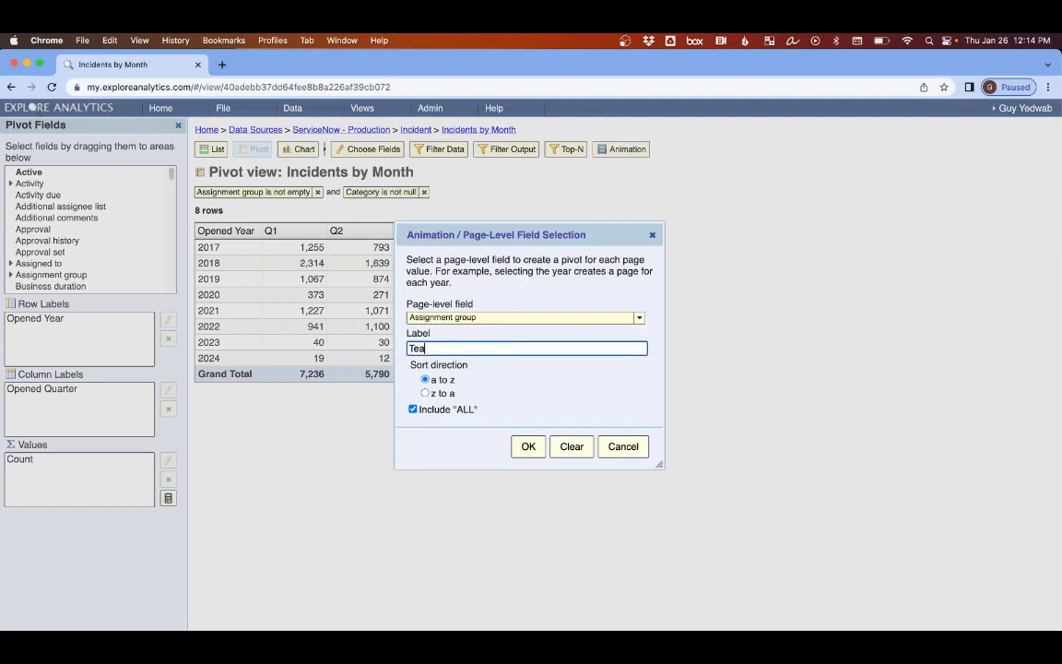
{"action": "key", "text": "Return"}
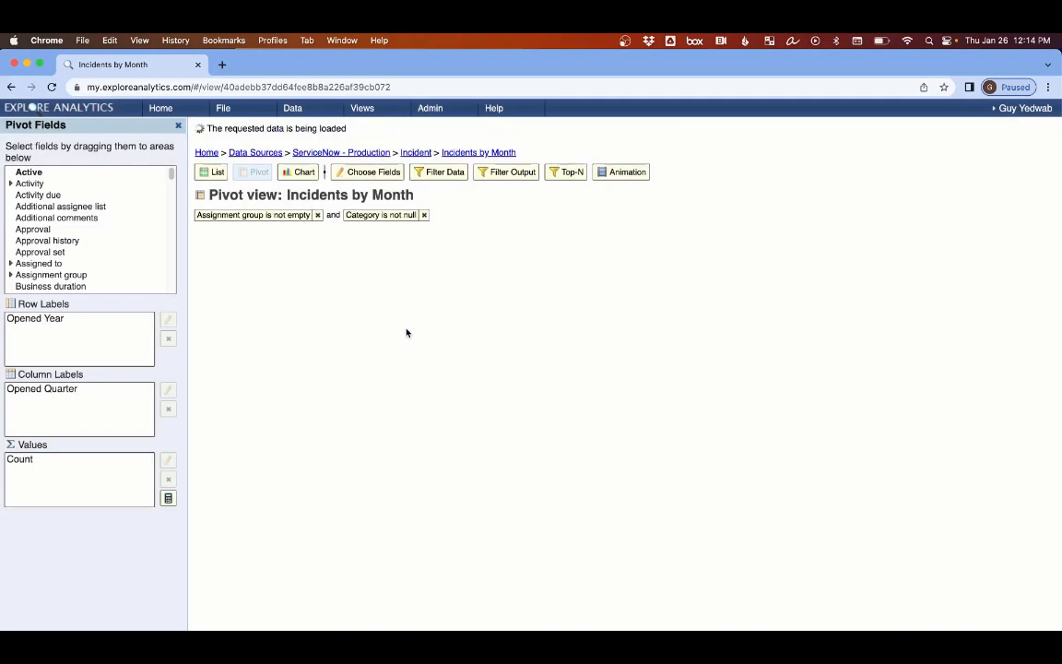
- Look through the available Team values while keeping the selection on ALL
{"action": "left_click", "coordinate": [337, 218]}
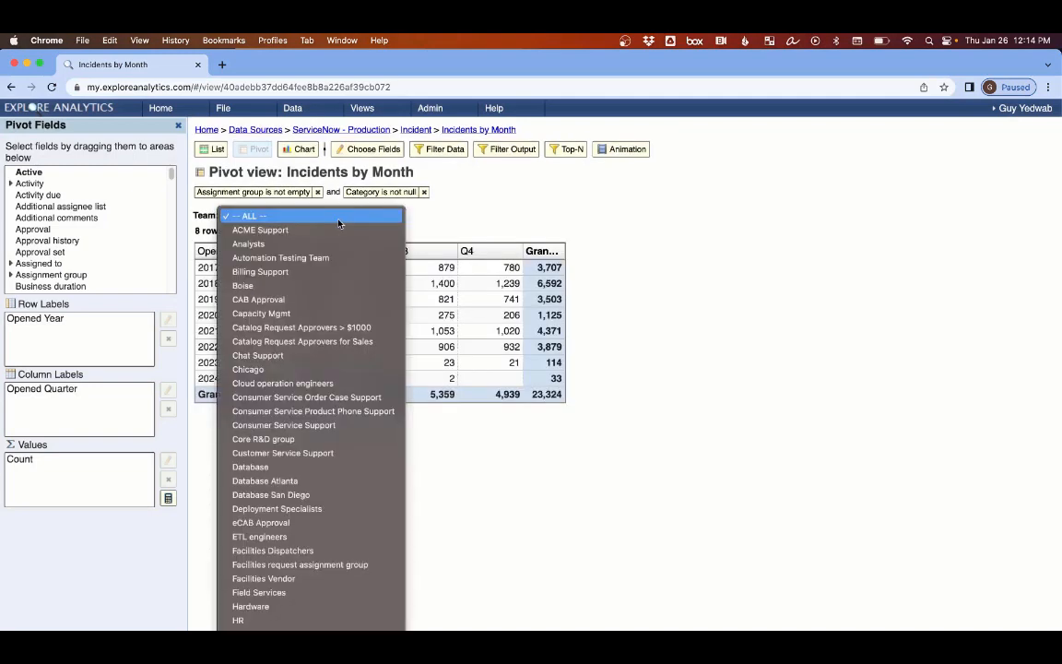
{"action": "scroll", "coordinate": [337, 223], "scroll_direction": "down", "scroll_amount": 10}
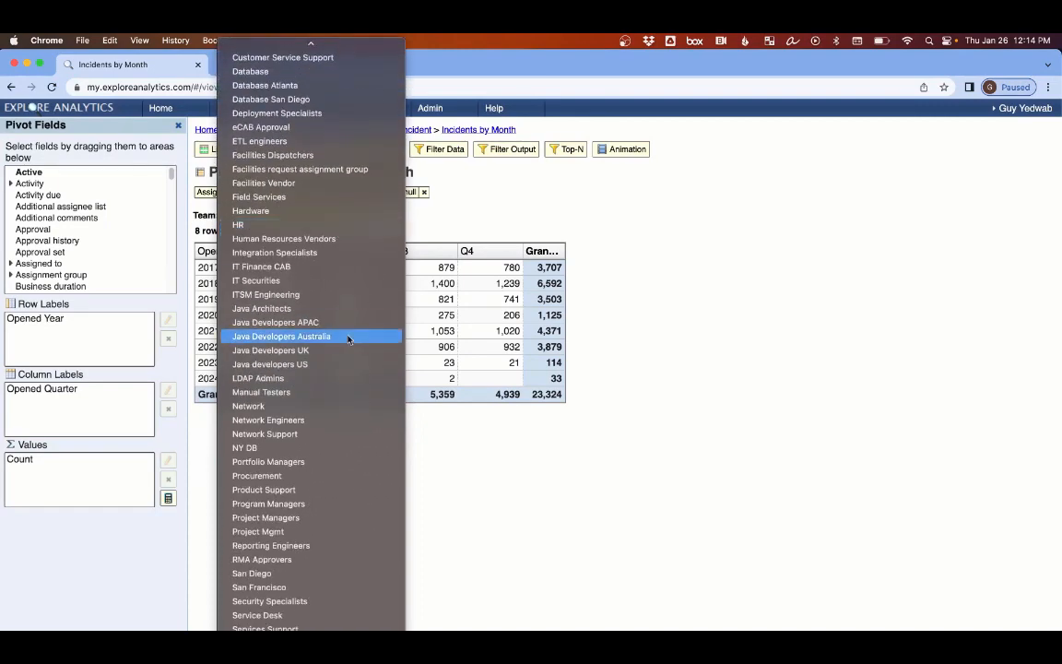
{"action": "left_click", "coordinate": [473, 236]}
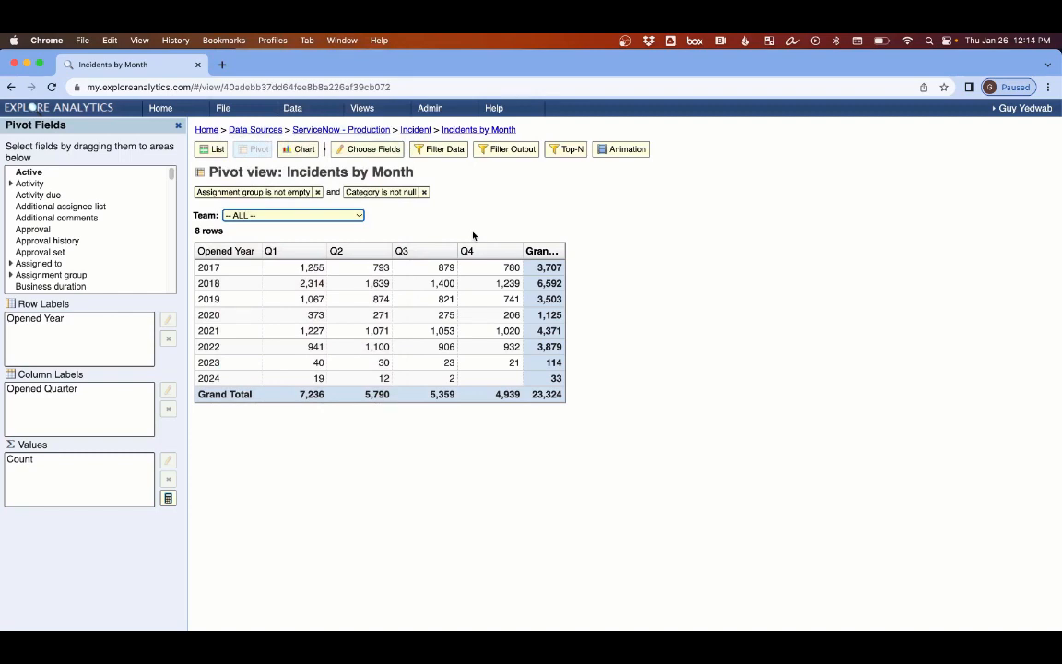
- Add the Active field as a second pivot value using the count rows calculation
{"action": "scroll", "coordinate": [136, 247], "scroll_direction": "down", "scroll_amount": 1}
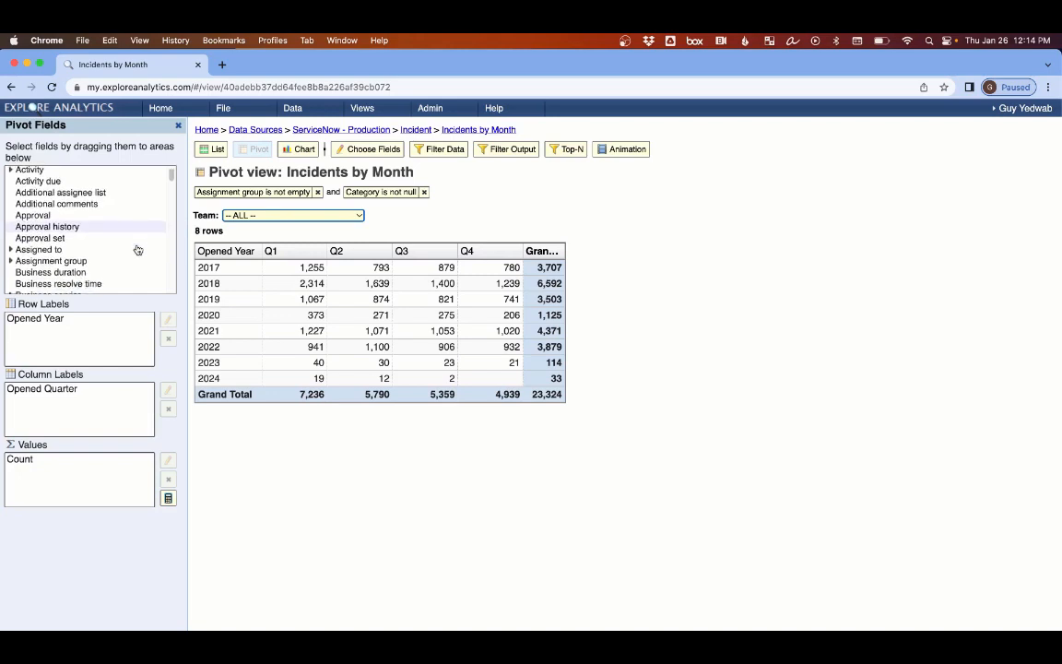
{"action": "scroll", "coordinate": [136, 249], "scroll_direction": "down", "scroll_amount": 6}
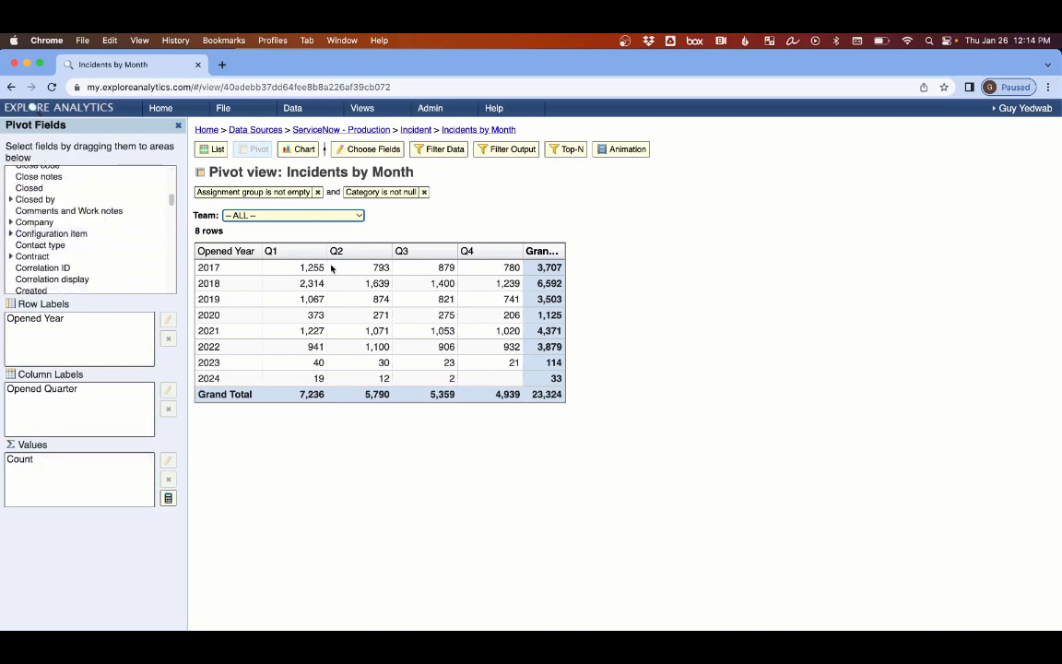
{"action": "scroll", "coordinate": [99, 272], "scroll_direction": "up", "scroll_amount": 8}
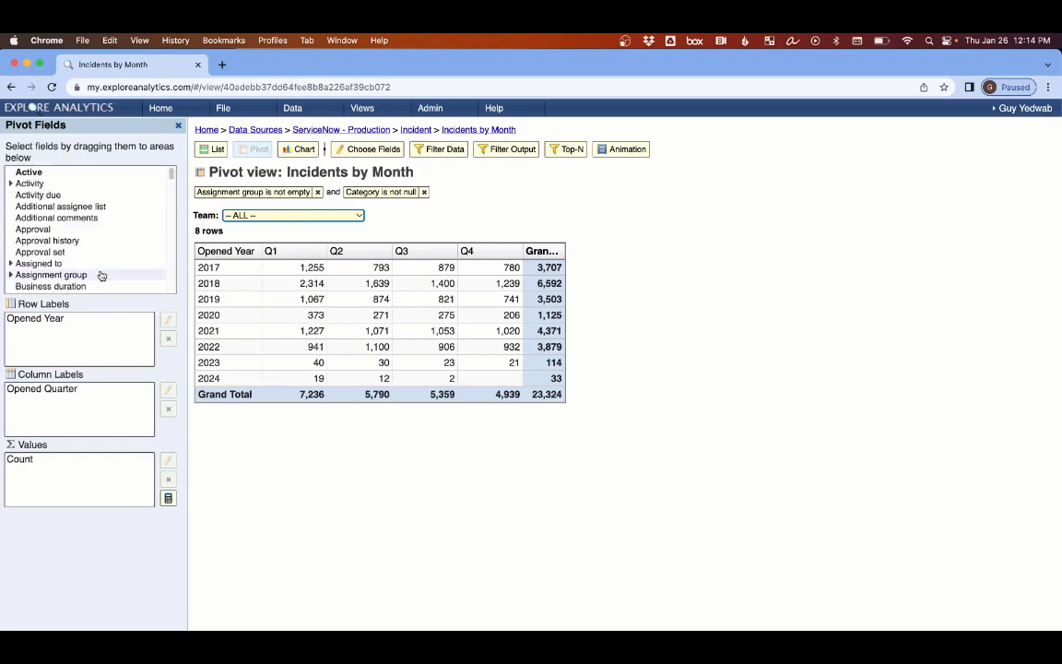
{"action": "left_click_drag", "start_coordinate": [71, 175], "coordinate": [50, 481]}
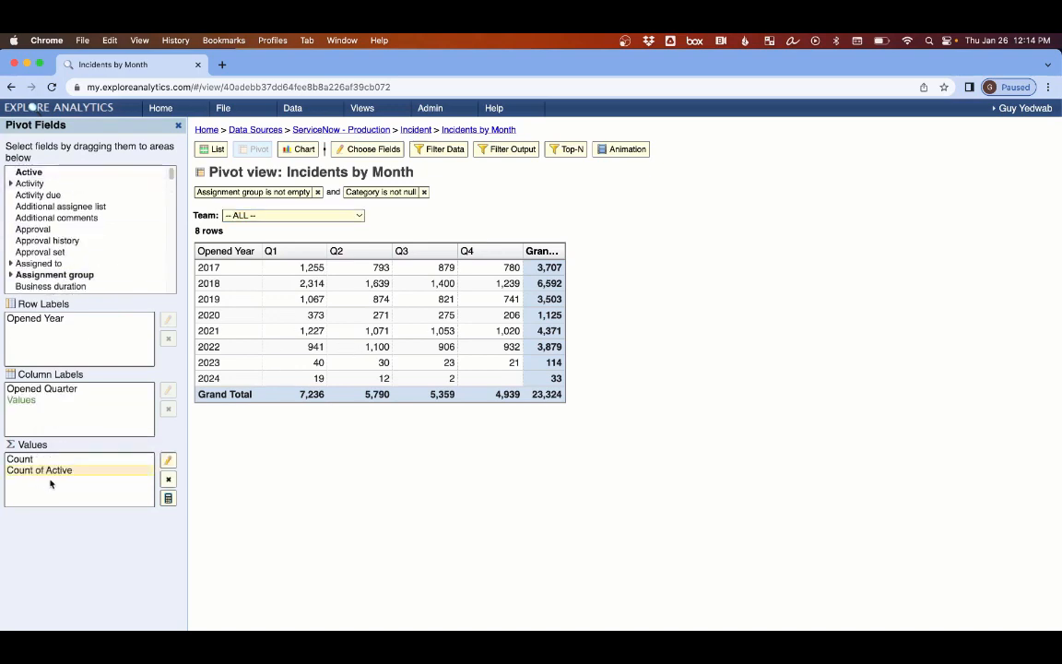
{"action": "left_click", "coordinate": [458, 358]}
{"action": "left_click", "coordinate": [474, 342]}
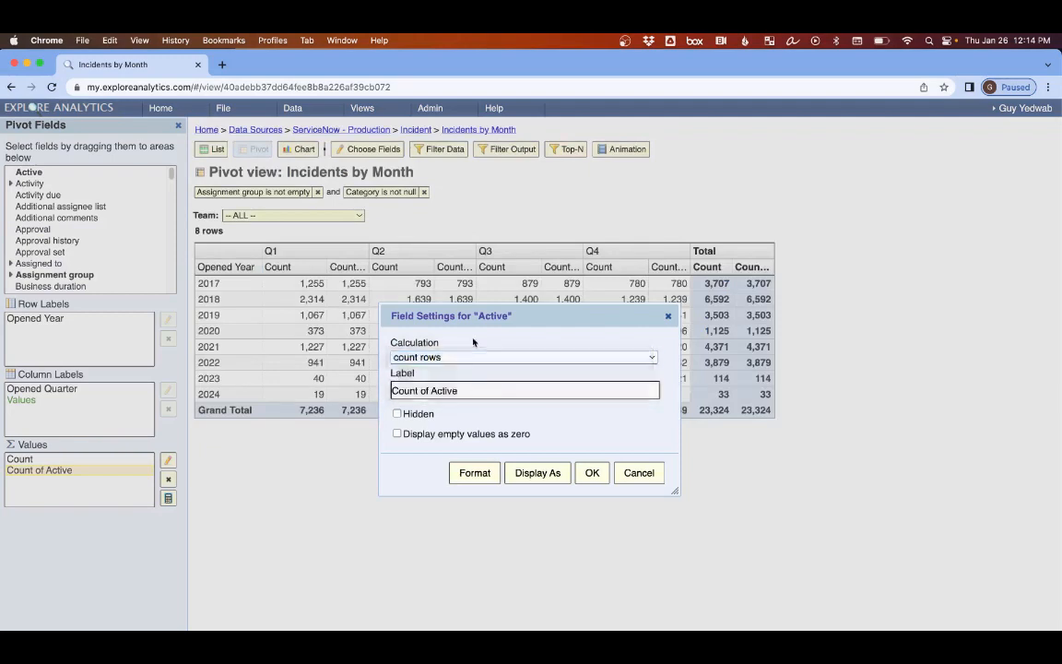
- Display the Active count as % difference from, with Opened Quarter as base field and (previous) as base item
{"action": "left_click", "coordinate": [514, 473]}
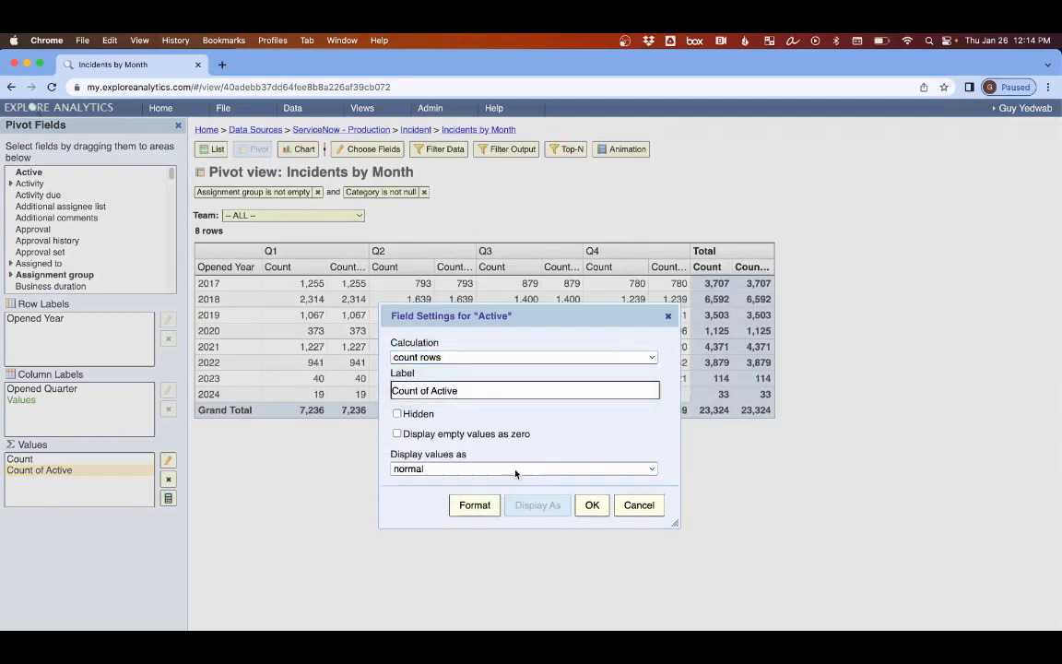
{"action": "left_click", "coordinate": [515, 470]}
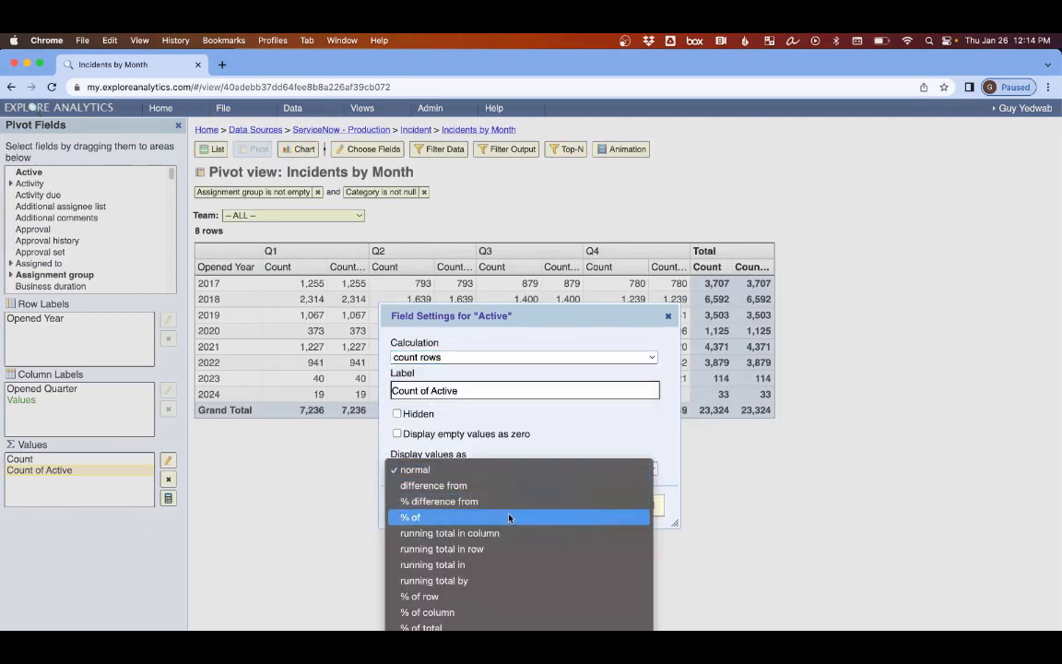
{"action": "left_click", "coordinate": [512, 501]}
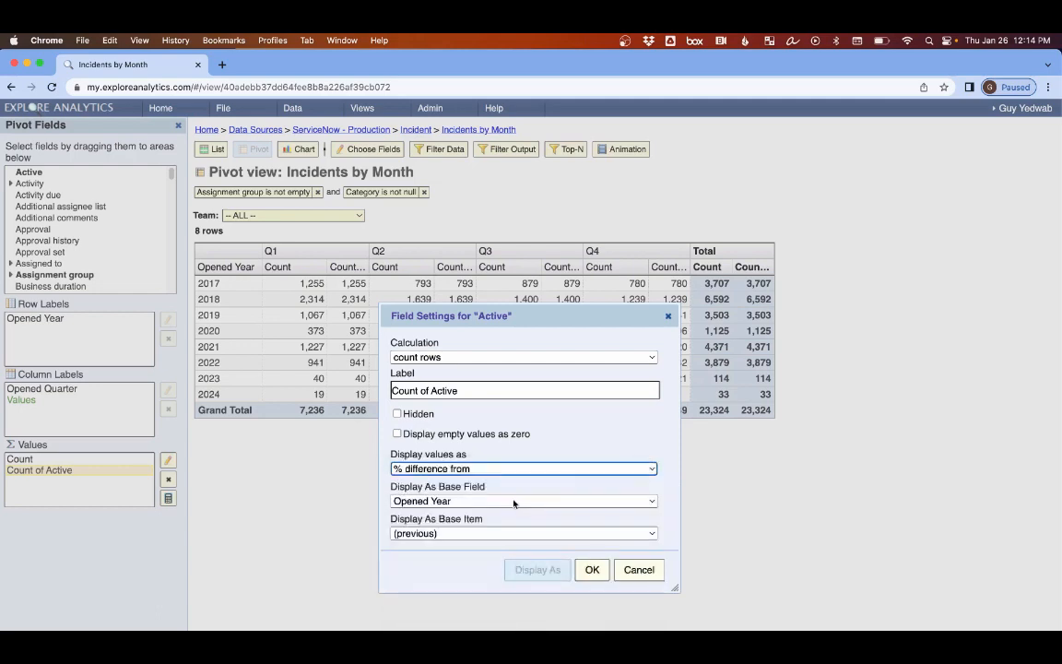
{"action": "left_click", "coordinate": [514, 501]}
{"action": "left_click", "coordinate": [517, 517]}
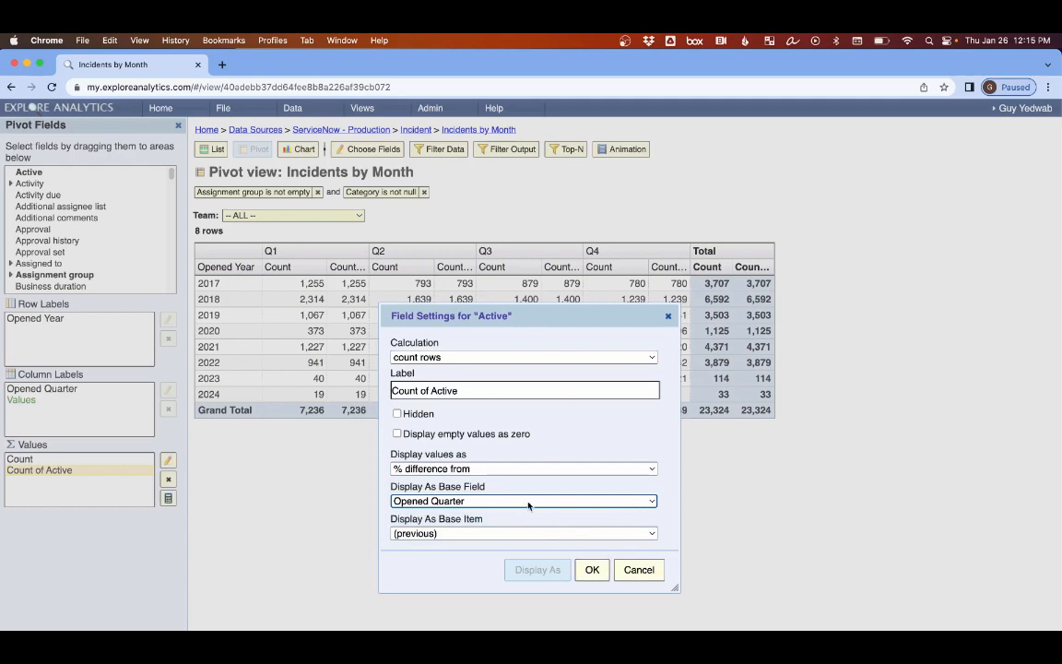
- Label the Active value field "% Diff" and apply its field settings
{"action": "left_click_drag", "start_coordinate": [460, 390], "coordinate": [373, 394]}
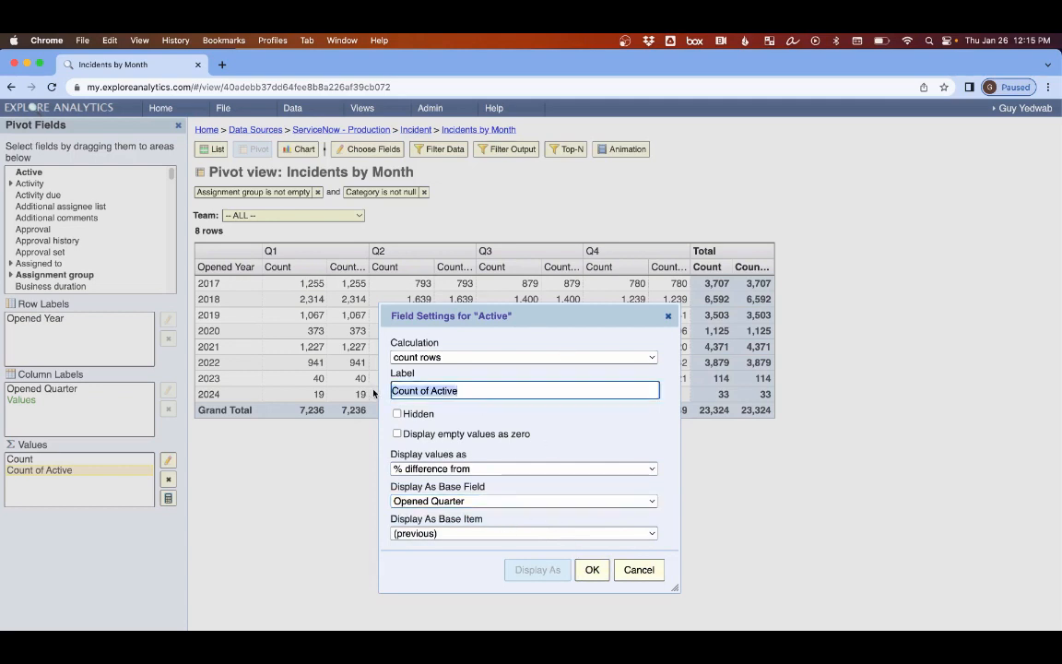
{"action": "type", "text": "% Diff"}
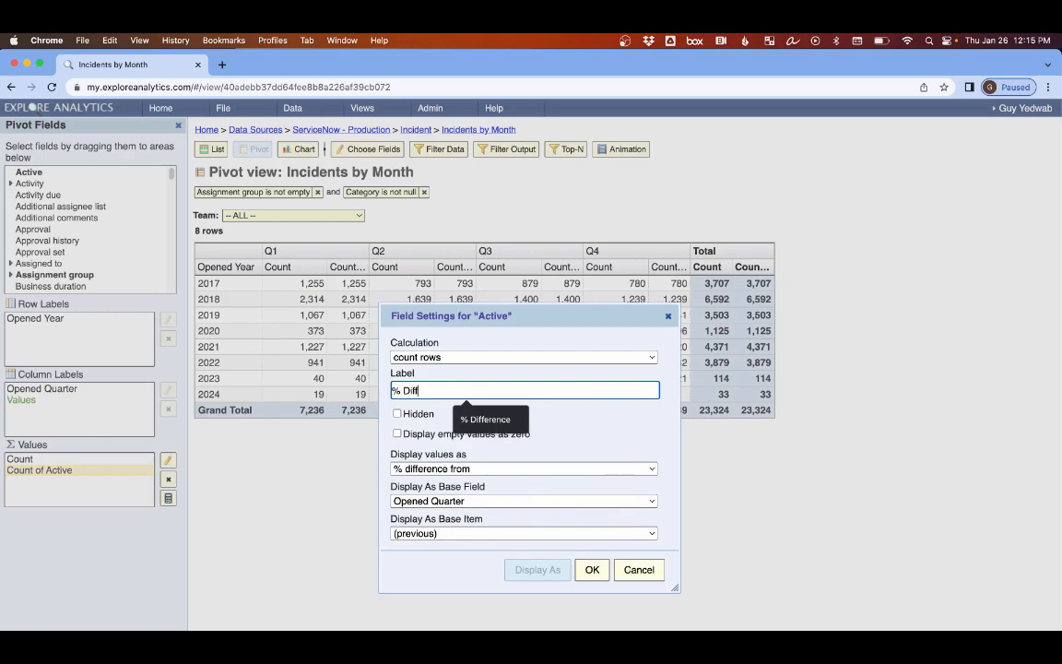
{"action": "left_click", "coordinate": [636, 407]}
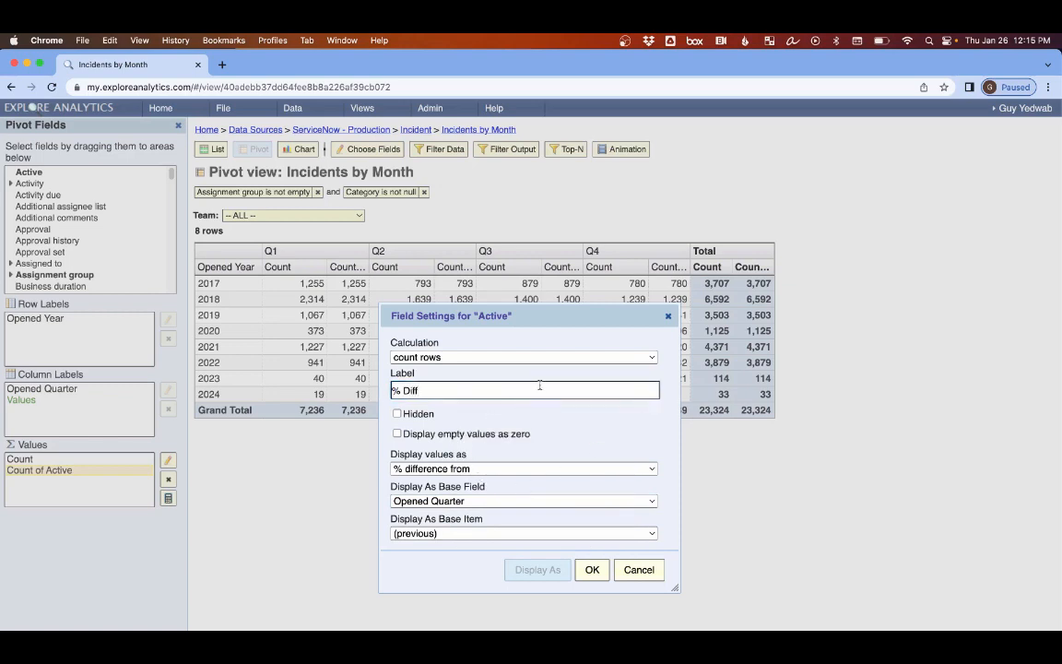
{"action": "left_click", "coordinate": [591, 569]}
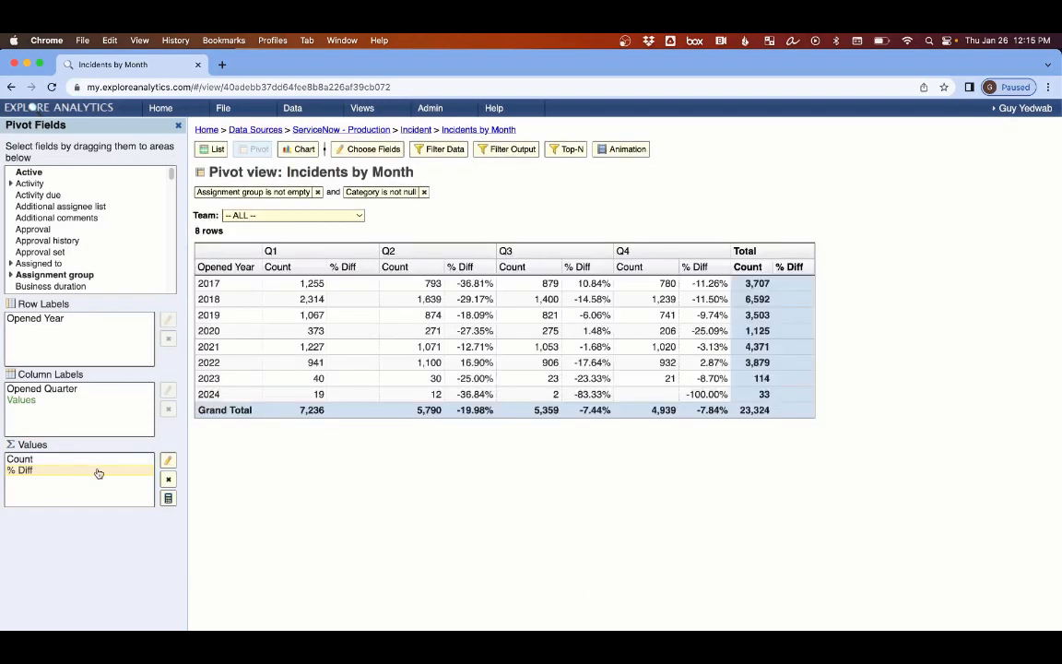
- Review the field settings of the % Diff value without changing them
{"action": "left_click", "coordinate": [167, 461]}
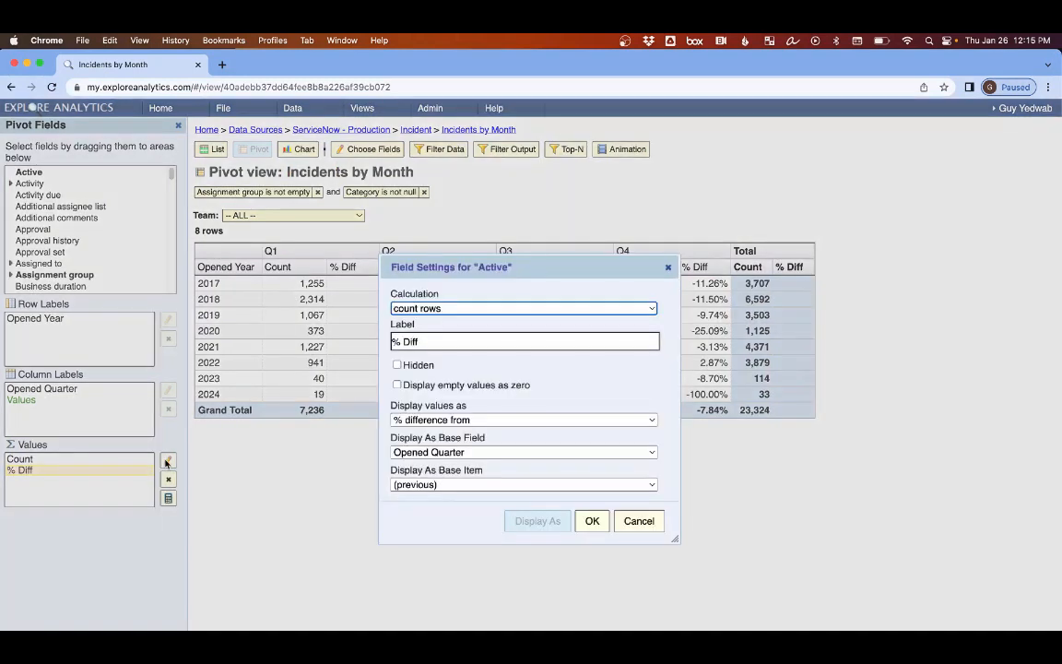
{"action": "left_click", "coordinate": [667, 267]}
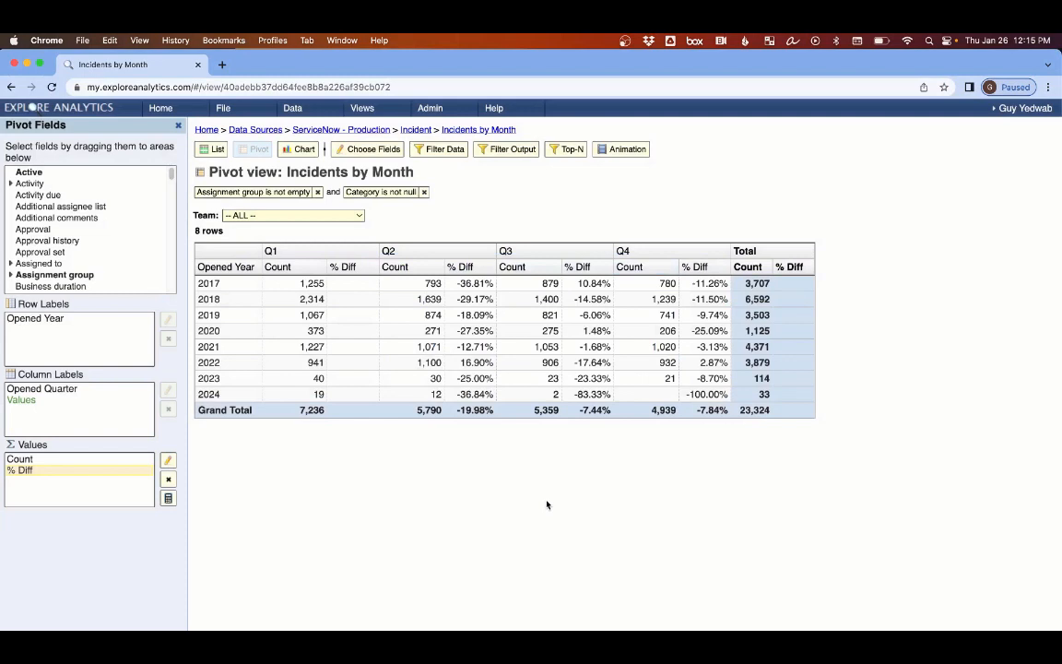
- Start a coloring rule for the % Diff values with a first bin up to 0 and a bright green background
{"action": "right_click", "coordinate": [474, 328]}
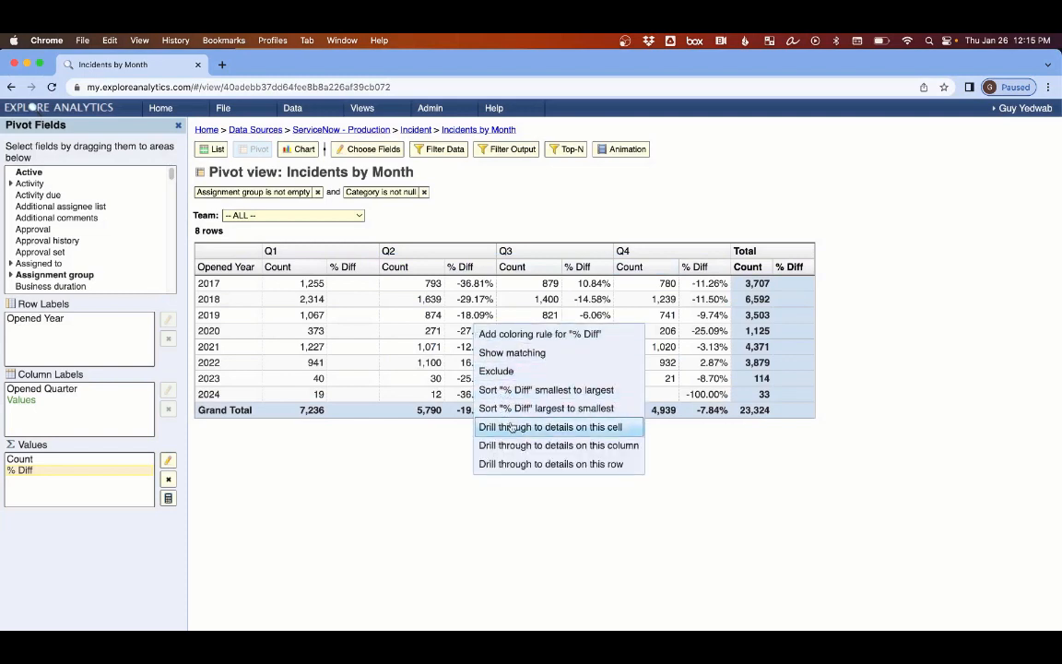
{"action": "left_click", "coordinate": [489, 333]}
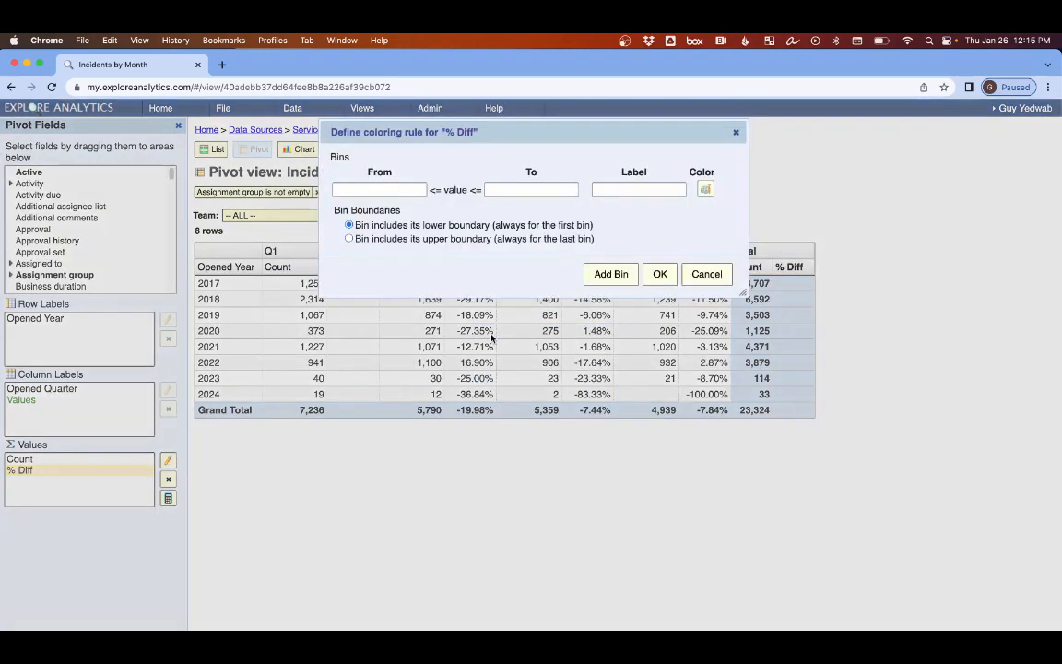
{"action": "left_click", "coordinate": [526, 191]}
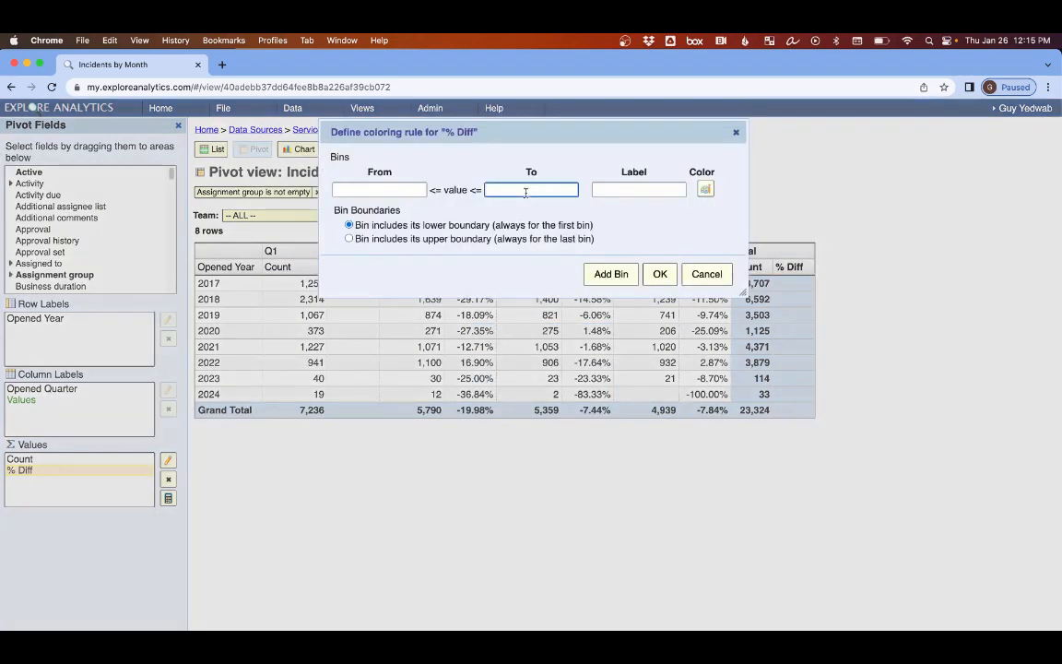
{"action": "type", "text": "0"}
{"action": "left_click", "coordinate": [707, 190]}
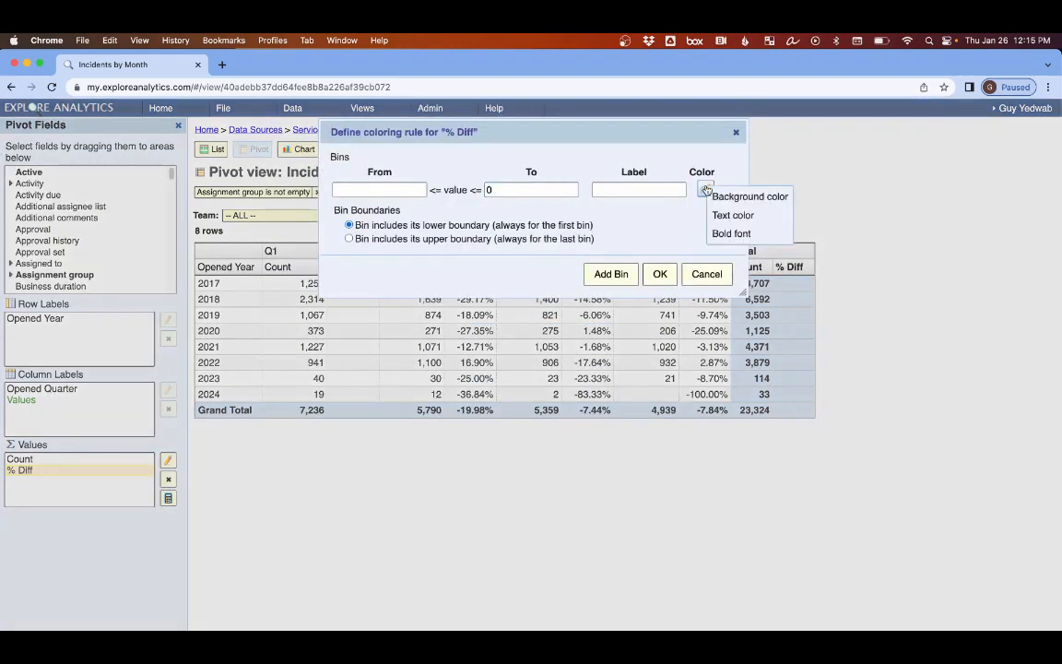
{"action": "left_click", "coordinate": [717, 198]}
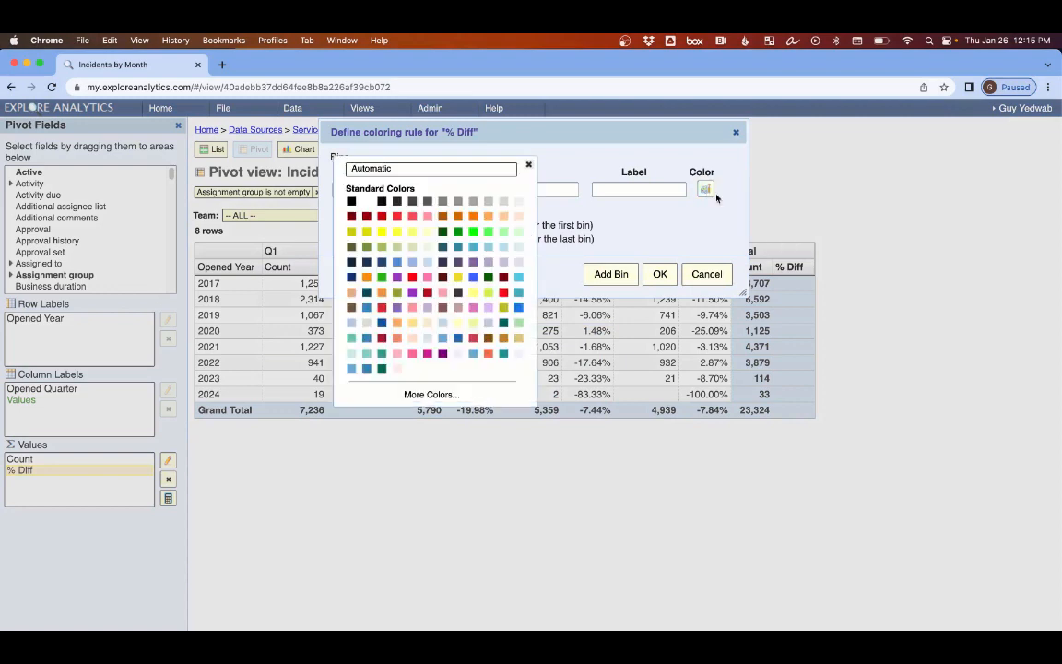
{"action": "left_click", "coordinate": [452, 211]}
- Add a second bin from 0 upward with a light red background and apply the % Diff coloring rule
{"action": "left_click", "coordinate": [610, 273]}
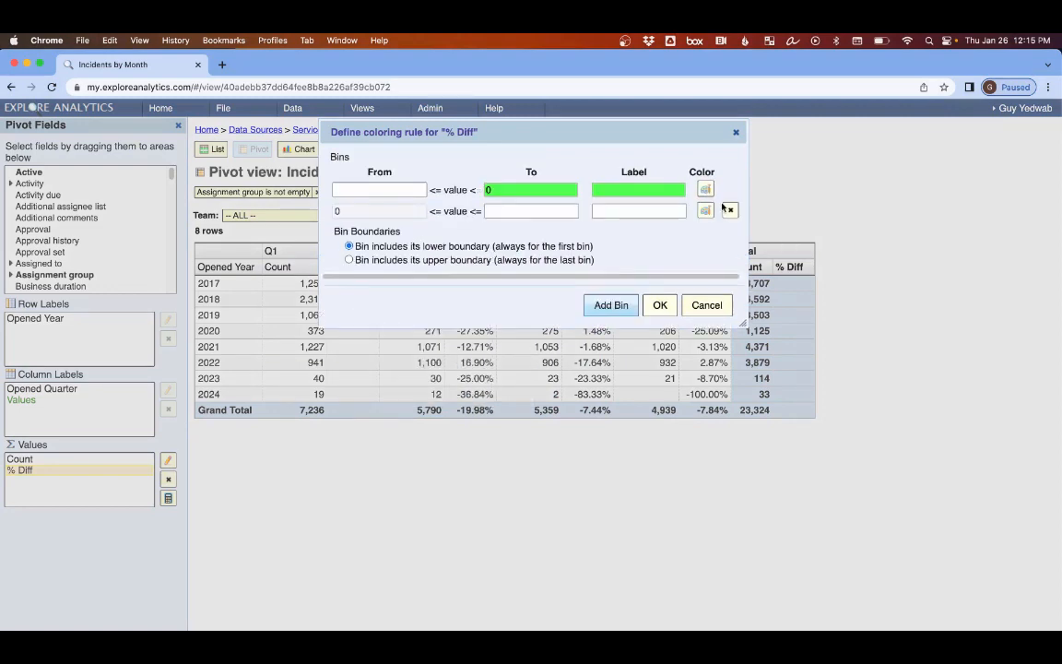
{"action": "left_click", "coordinate": [706, 211]}
{"action": "left_click", "coordinate": [723, 218]}
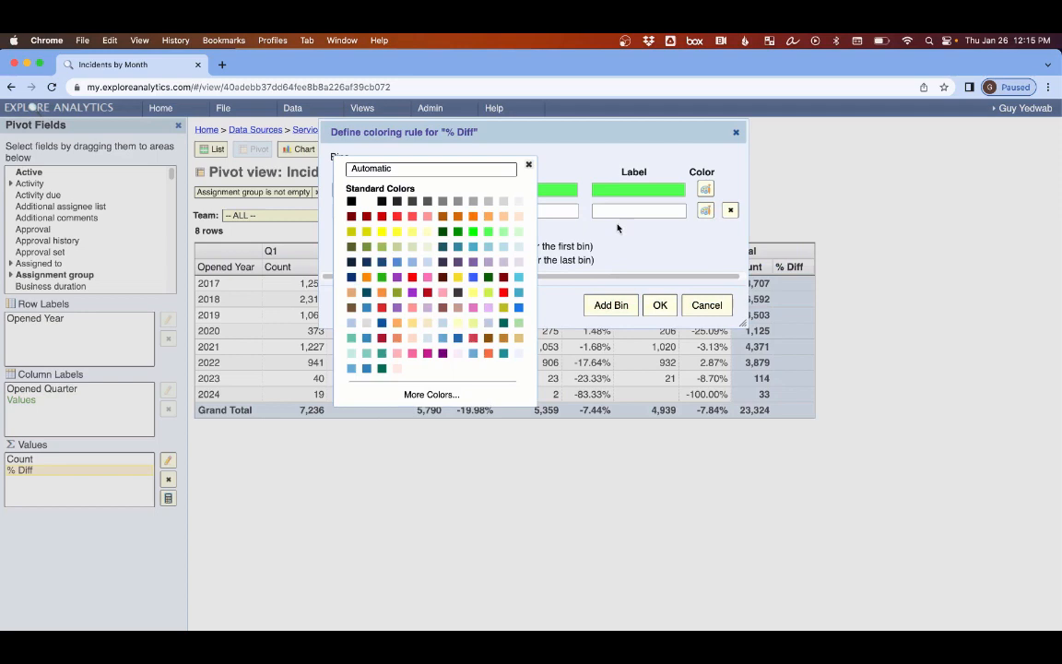
{"action": "left_click", "coordinate": [411, 217]}
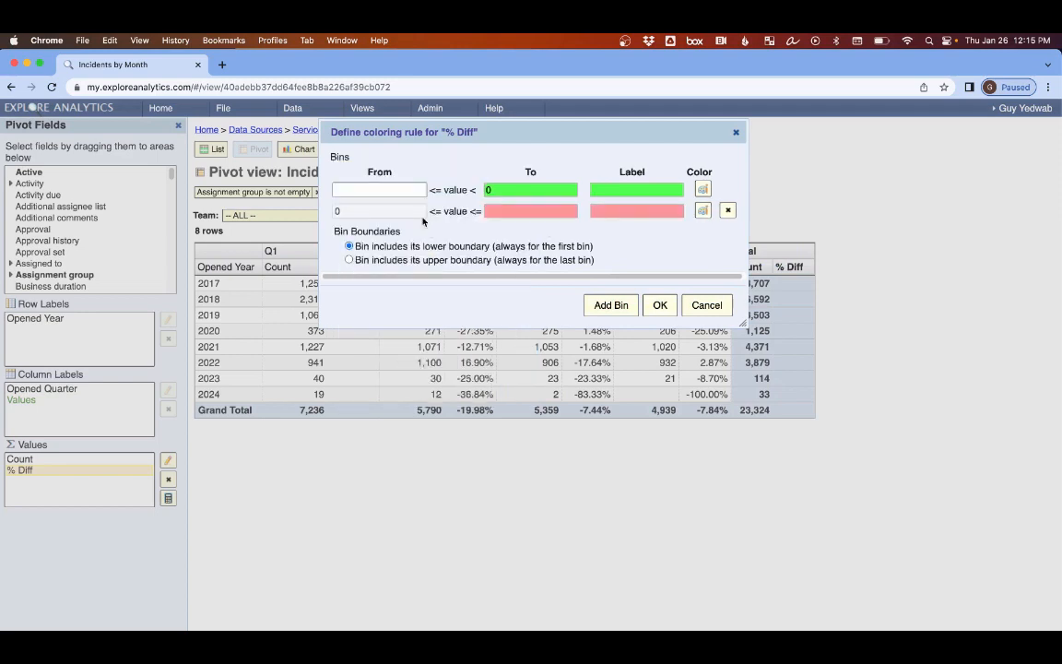
{"action": "left_click", "coordinate": [704, 212]}
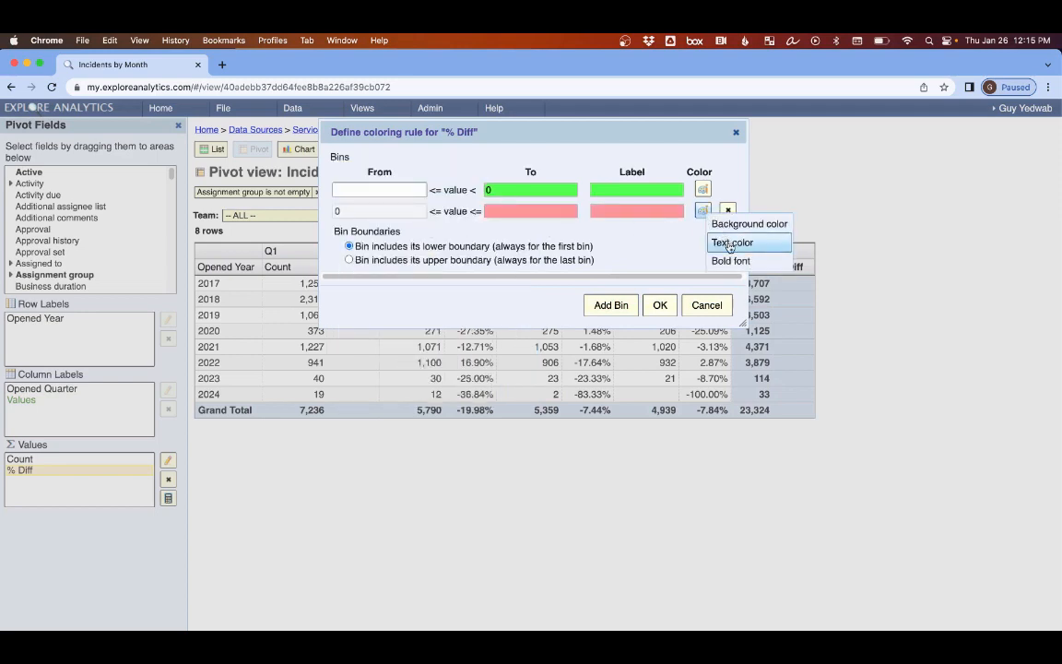
{"action": "left_click", "coordinate": [661, 307]}
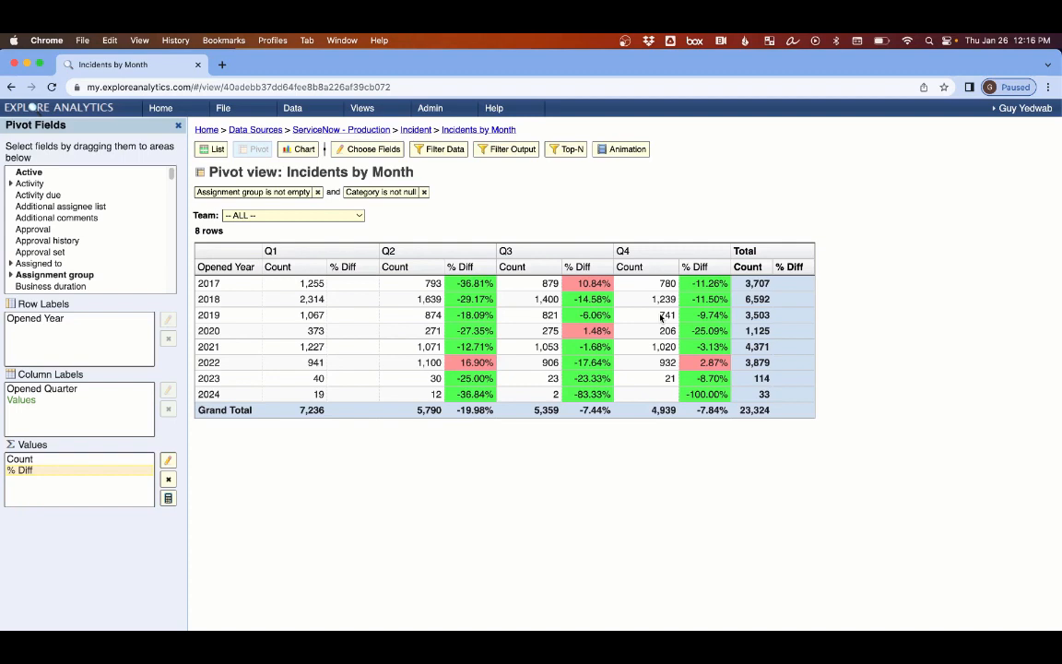
- Open the Resource - Planned versus Actuals view from the favorites
{"action": "right_click", "coordinate": [694, 315]}
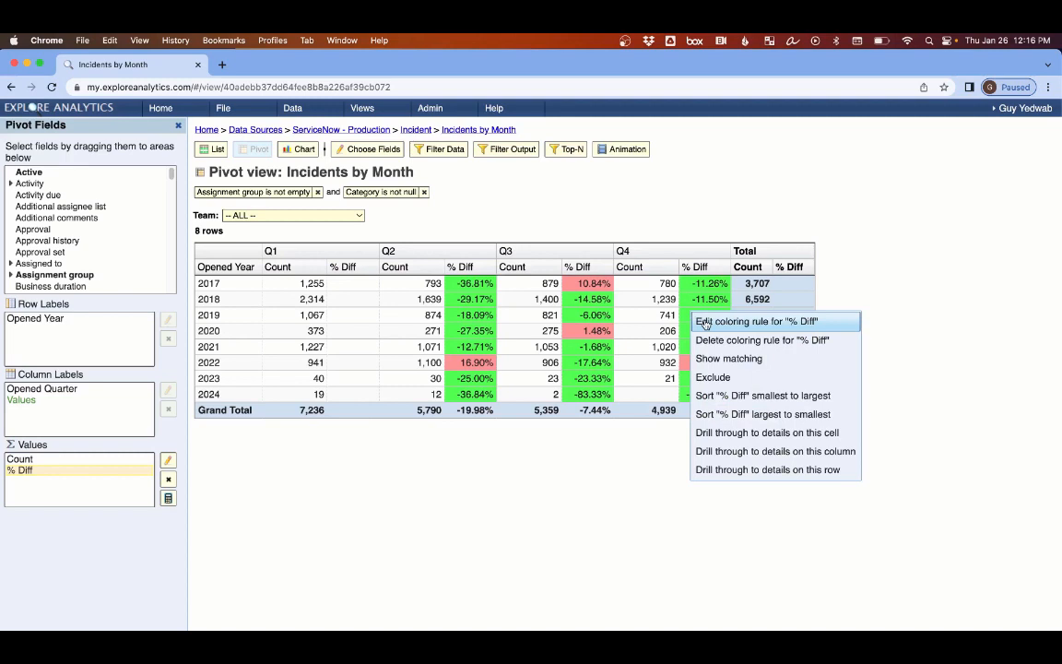
{"action": "mouse_move", "coordinate": [343, 108]}
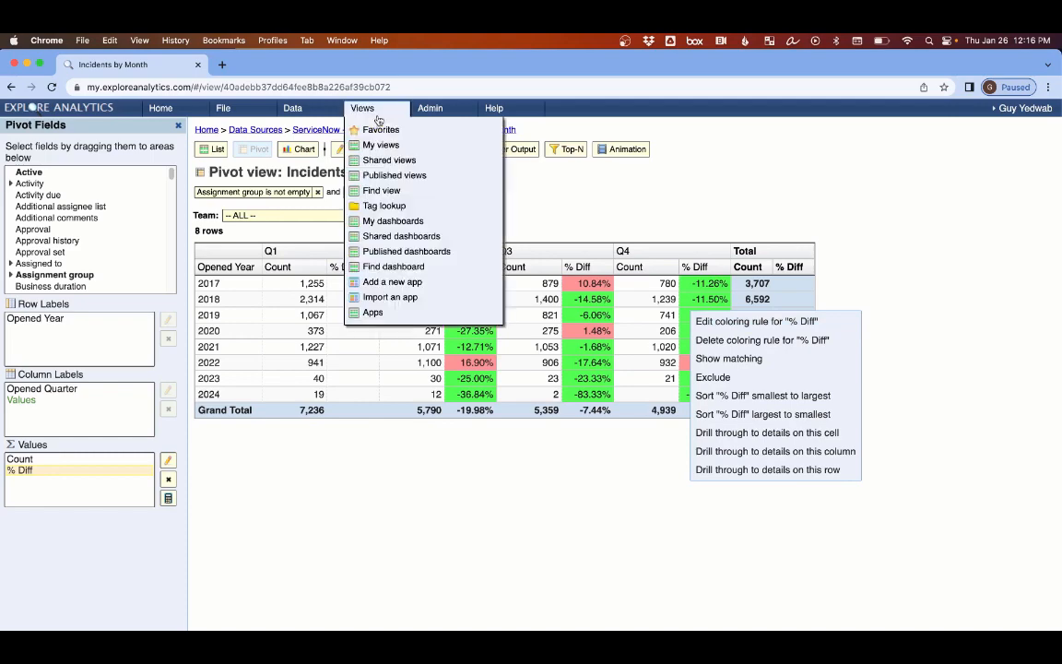
{"action": "left_click", "coordinate": [382, 128]}
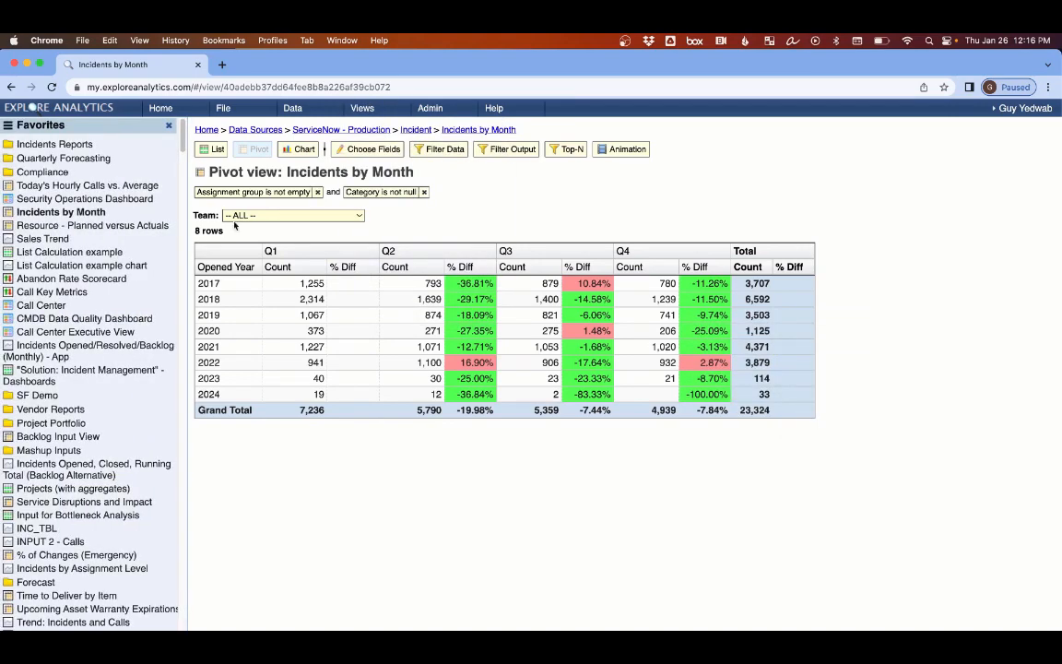
{"action": "left_click", "coordinate": [155, 238]}
{"action": "left_click", "coordinate": [154, 225]}
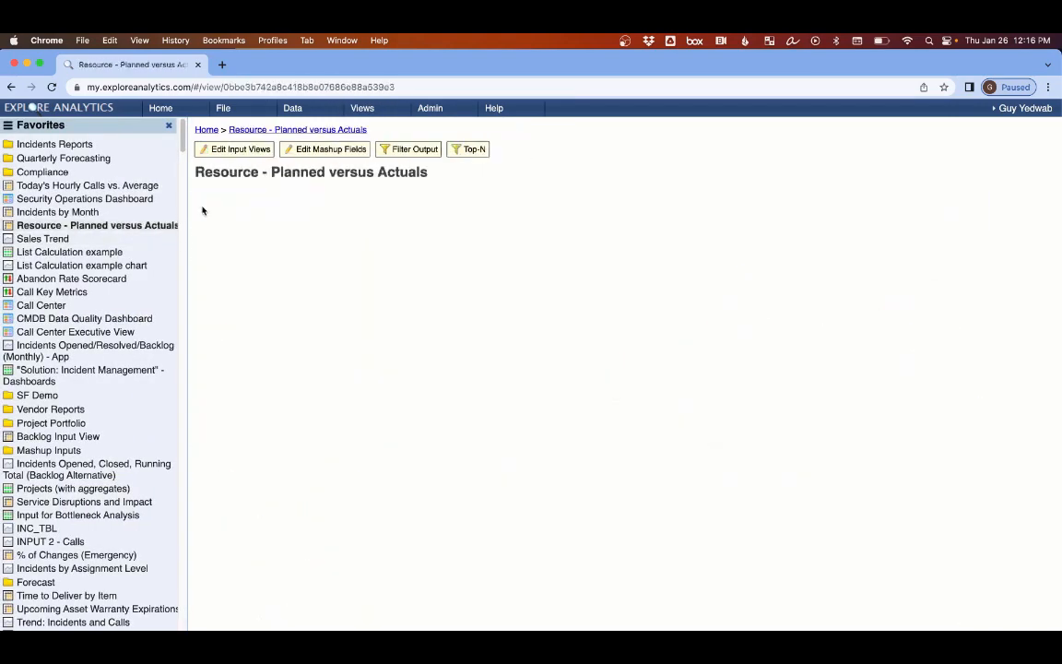
- Review the calculation and field settings of the Variance value among the mashup fields
{"action": "left_click", "coordinate": [324, 150]}
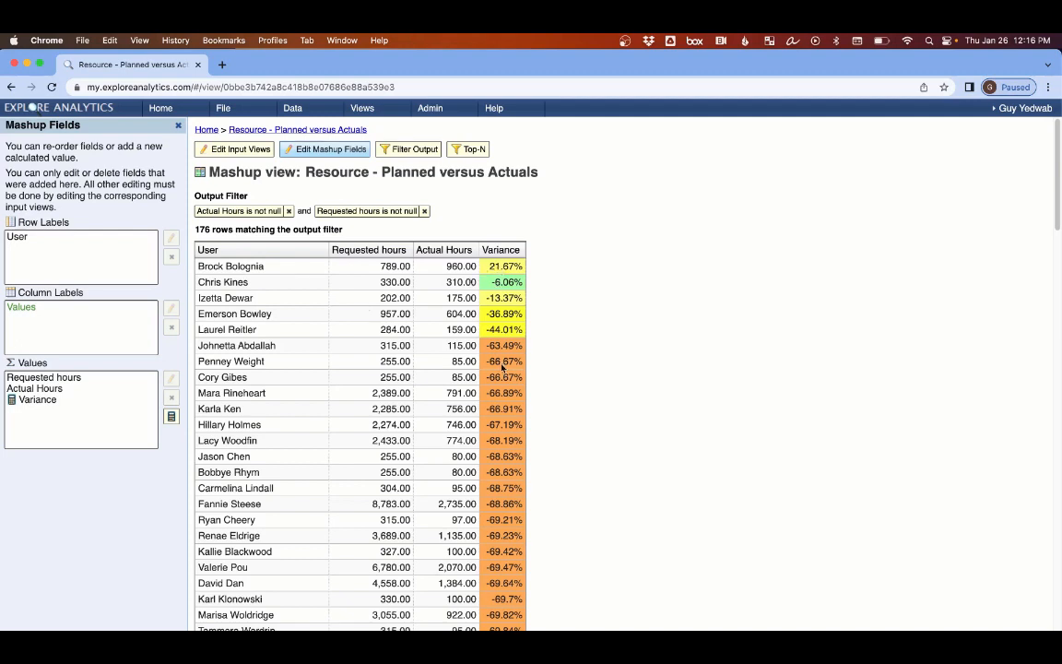
{"action": "double_click", "coordinate": [71, 399]}
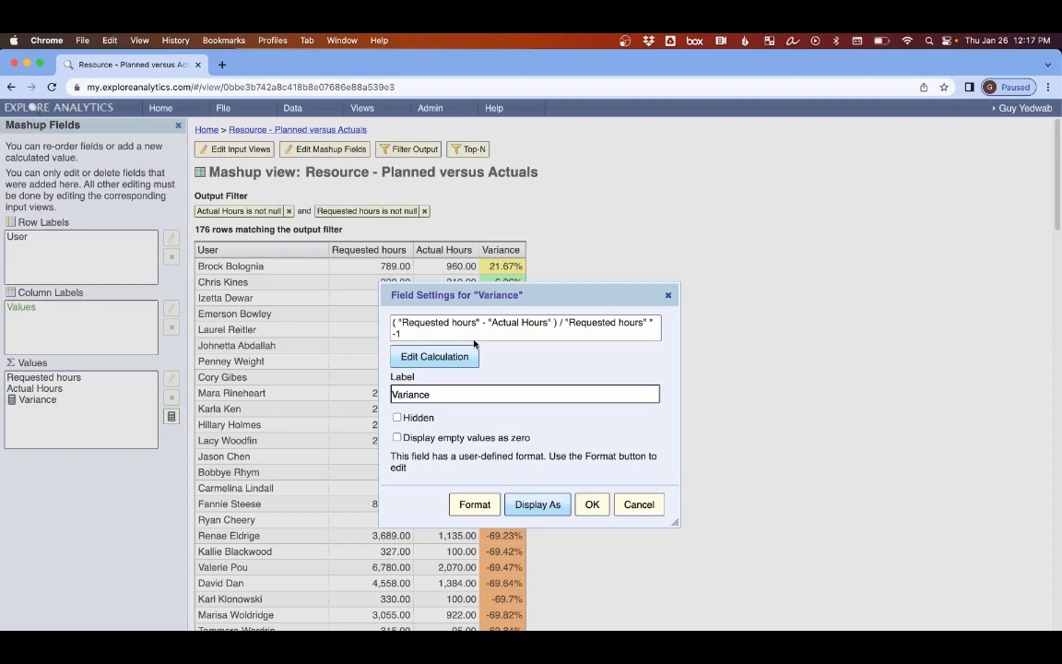
{"action": "left_click", "coordinate": [593, 505]}
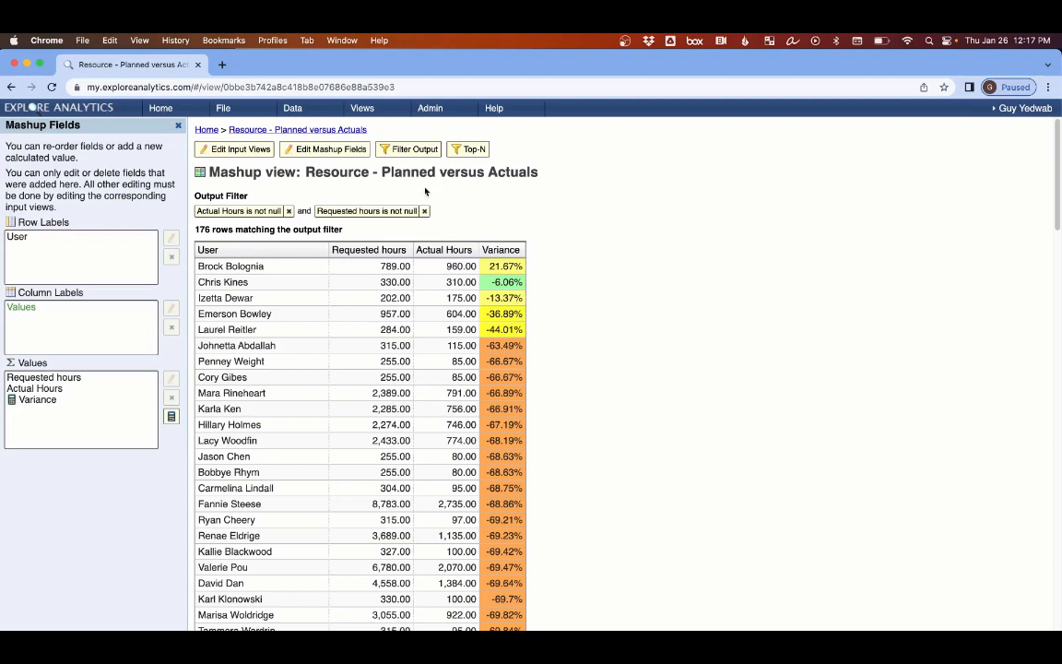
- Open the Sales Trend view from the favorites and show its mashup fields for editing
{"action": "left_click", "coordinate": [363, 108]}
{"action": "left_click", "coordinate": [378, 127]}
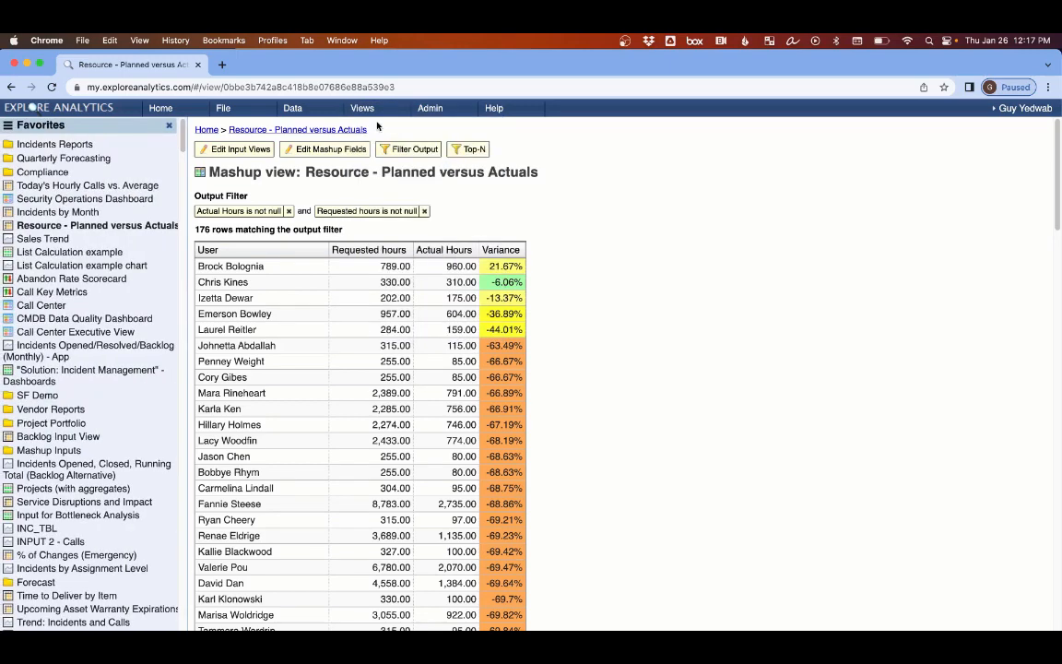
{"action": "left_click", "coordinate": [51, 240]}
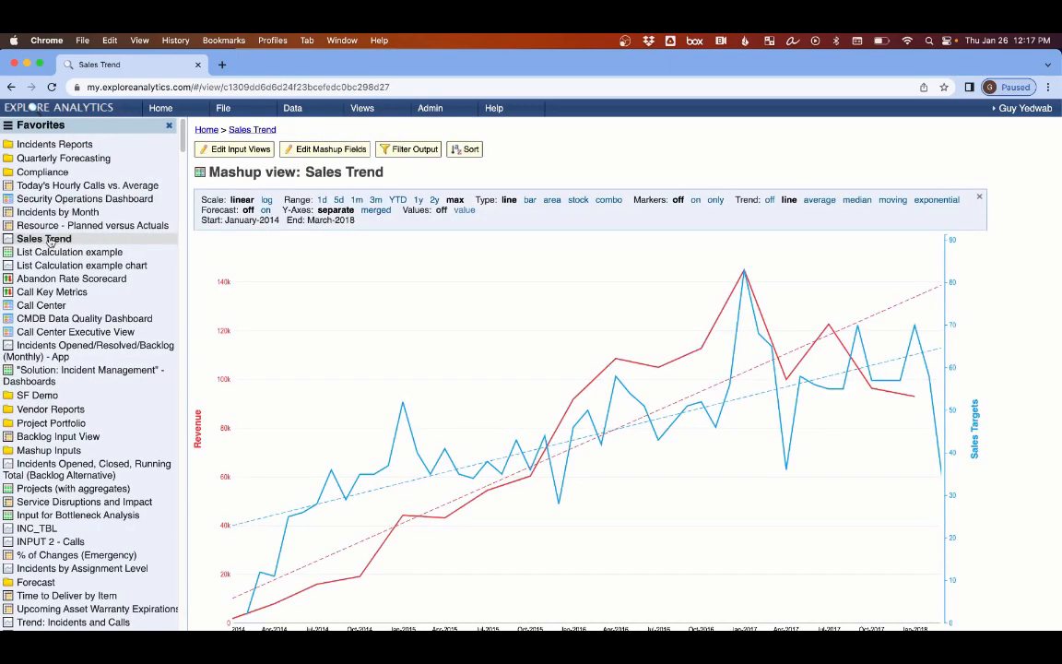
{"action": "left_click", "coordinate": [299, 151]}
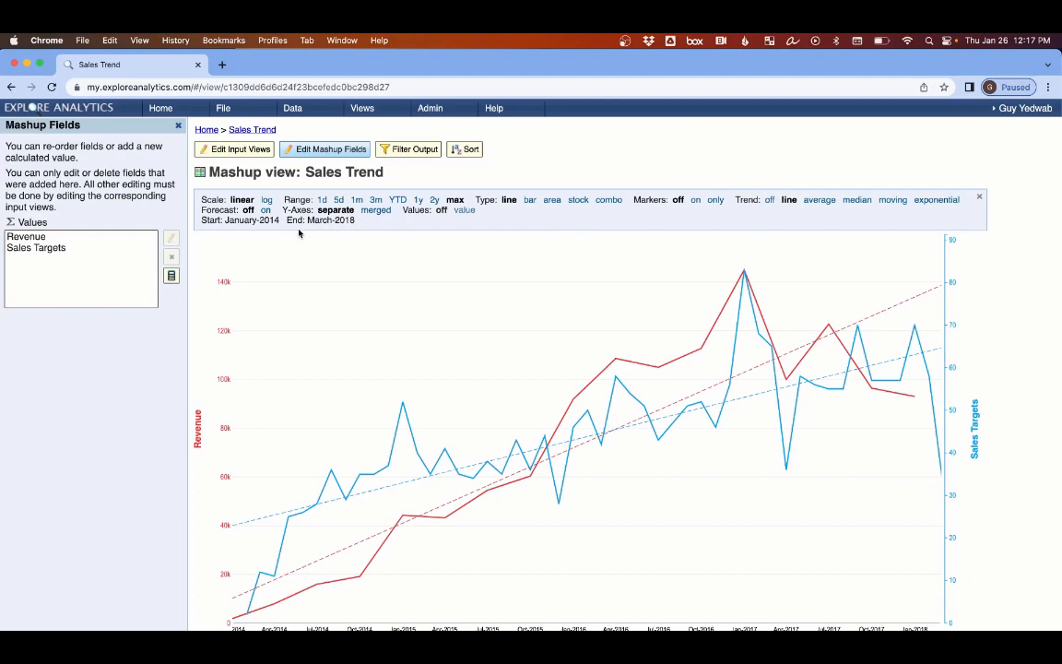
- Try the bar and area chart types on the Sales Trend chart and return it to the line type
{"action": "left_click", "coordinate": [528, 199]}
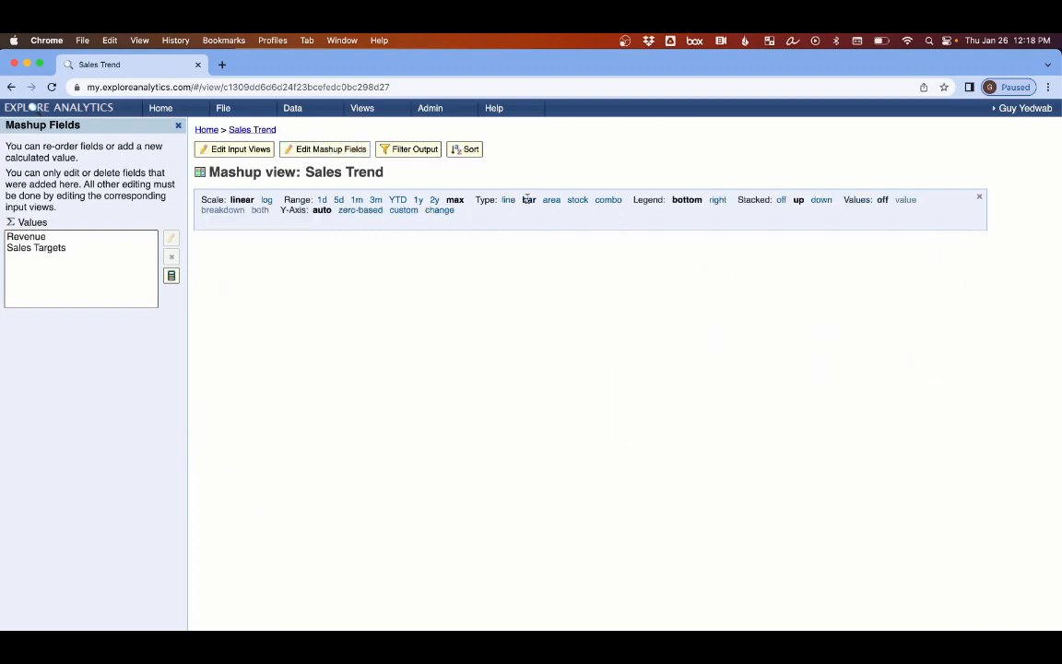
{"action": "left_click", "coordinate": [550, 199]}
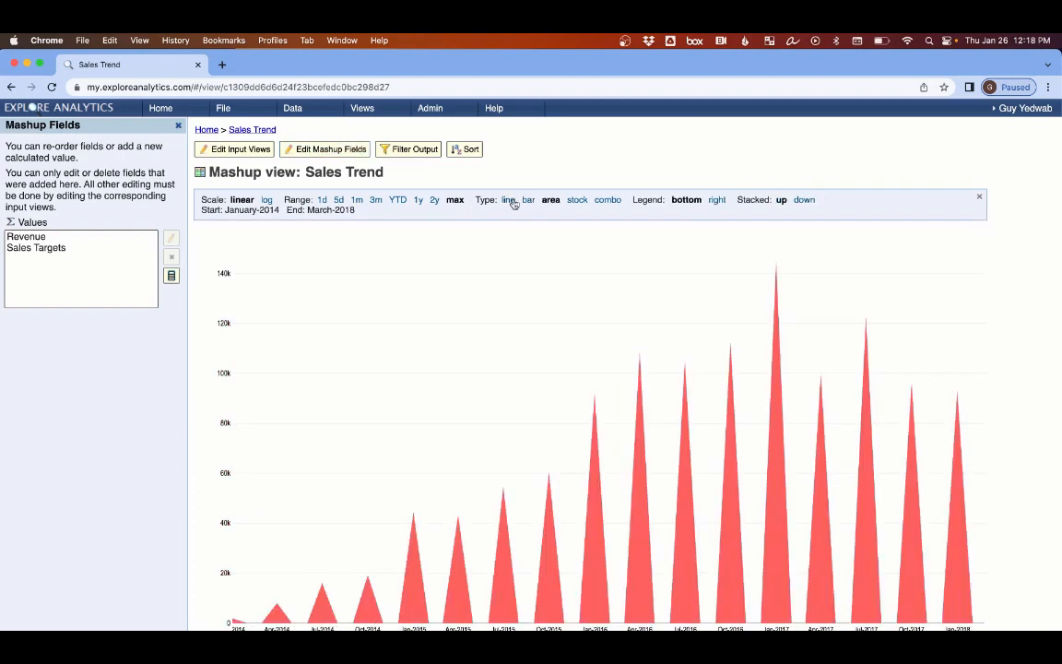
{"action": "left_click", "coordinate": [510, 199]}
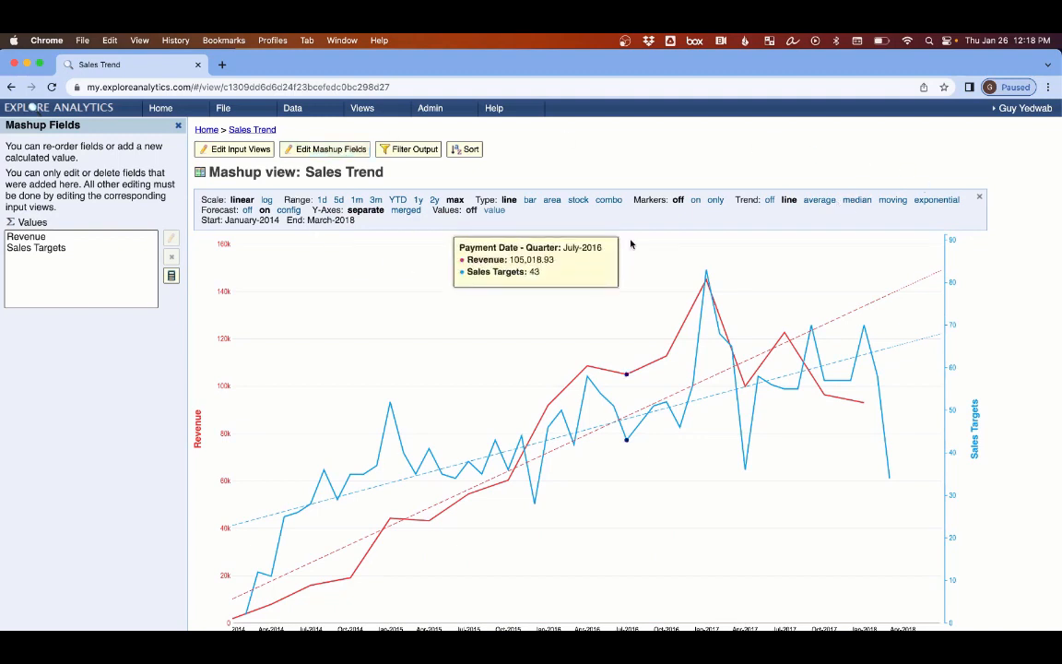
- Turn on the forecast and the value labels for the Sales Trend line chart
{"action": "left_click", "coordinate": [494, 210]}
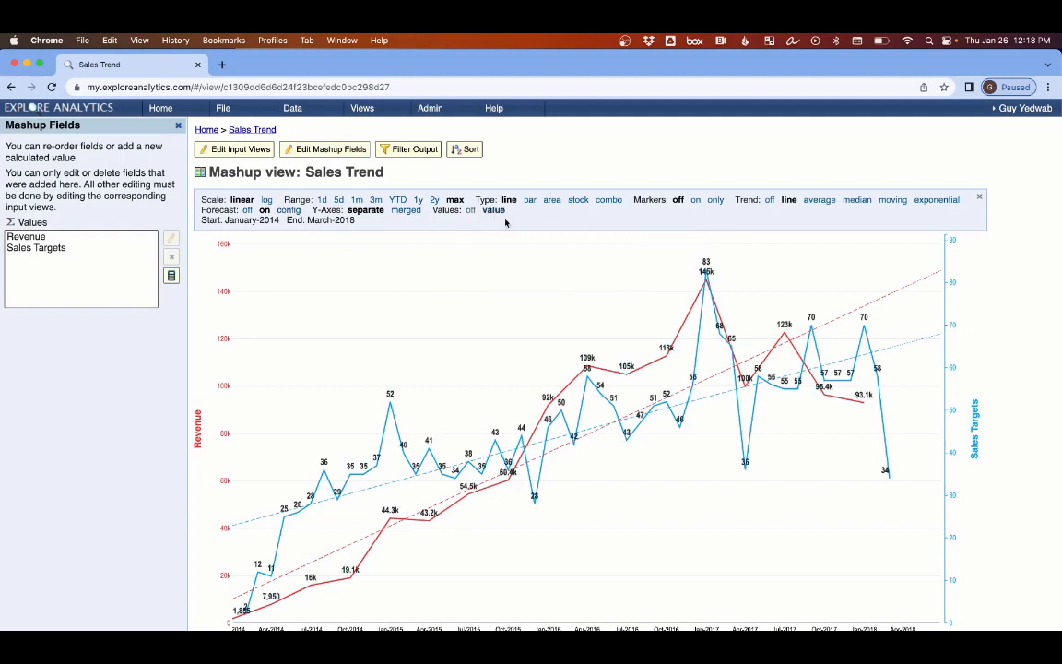
{"action": "mouse_move", "coordinate": [356, 383]}
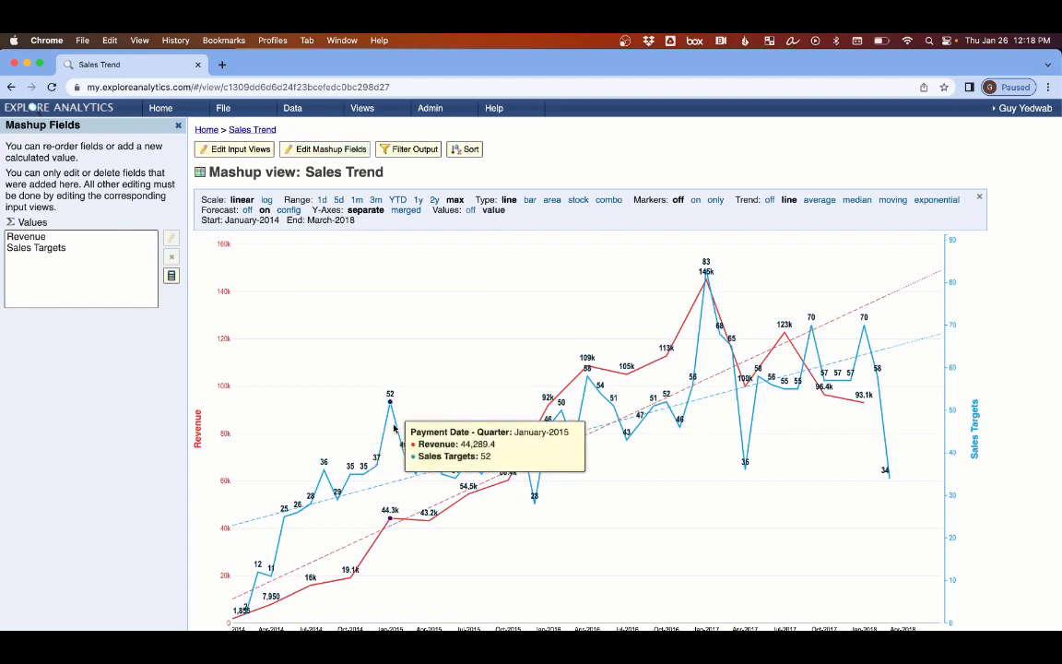
- Change the Sales Trend chart's color palette to Dusk and apply it
{"action": "left_click", "coordinate": [222, 108]}
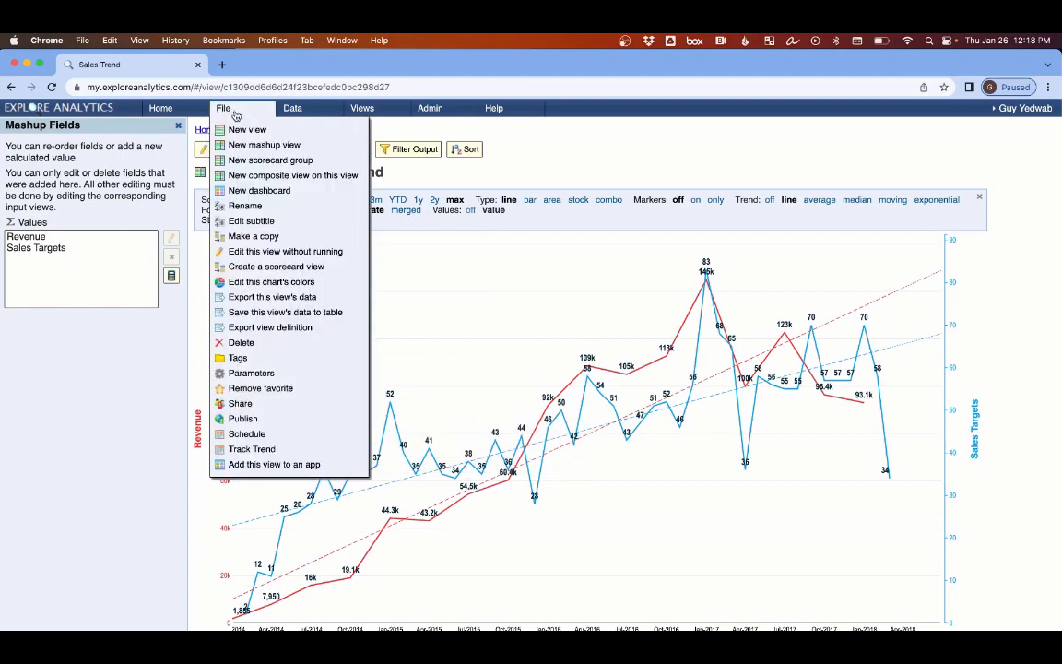
{"action": "left_click", "coordinate": [258, 281]}
{"action": "left_click", "coordinate": [447, 260]}
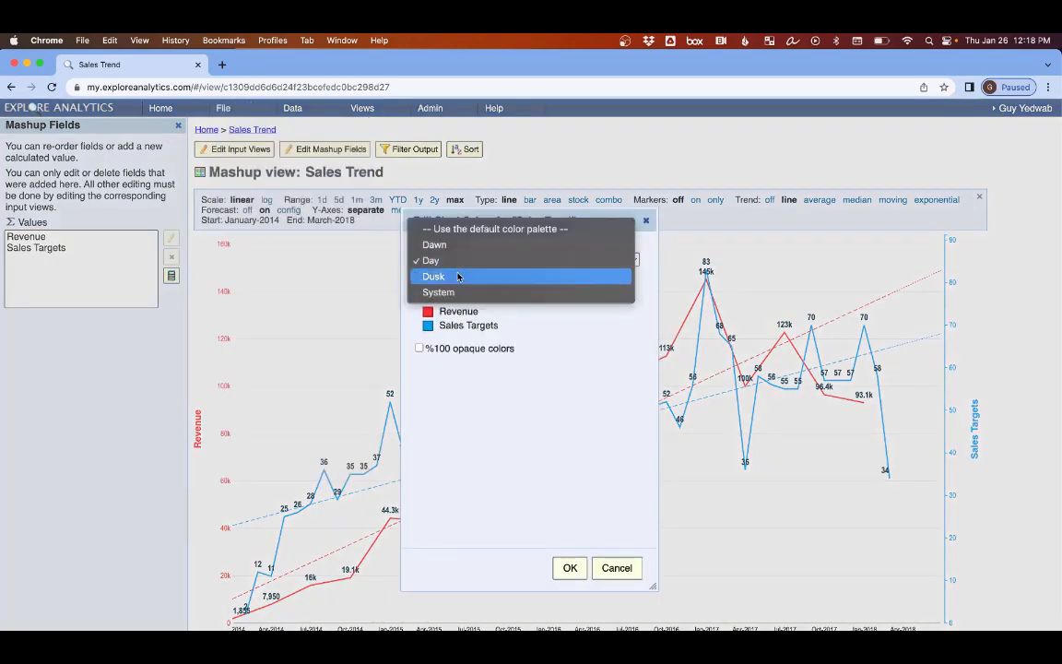
{"action": "left_click", "coordinate": [457, 276]}
{"action": "left_click", "coordinate": [594, 435]}
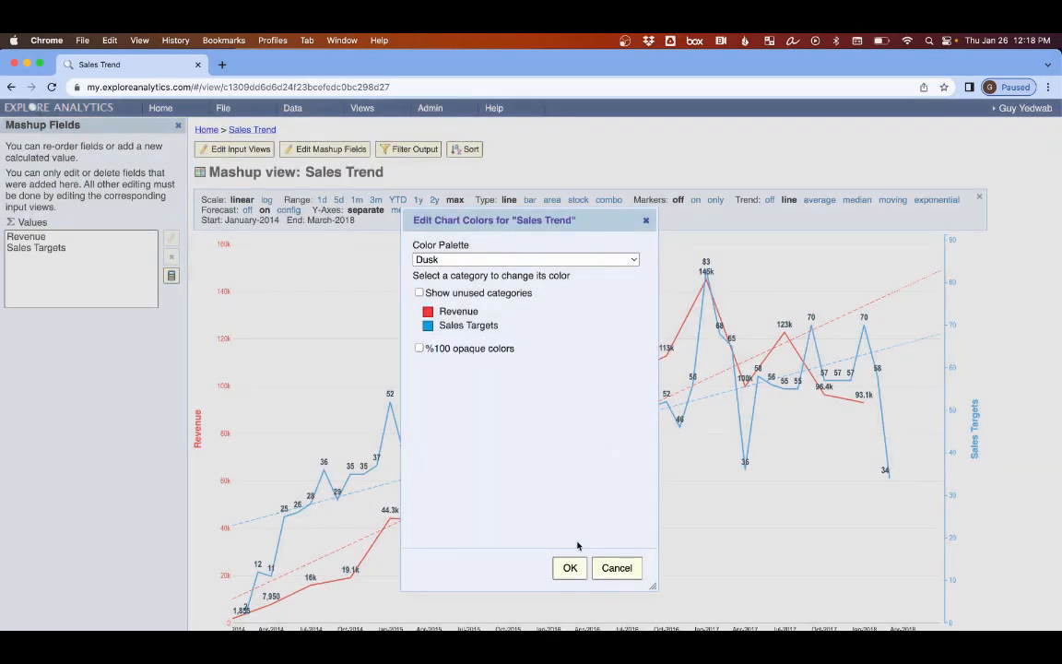
{"action": "left_click", "coordinate": [570, 567]}
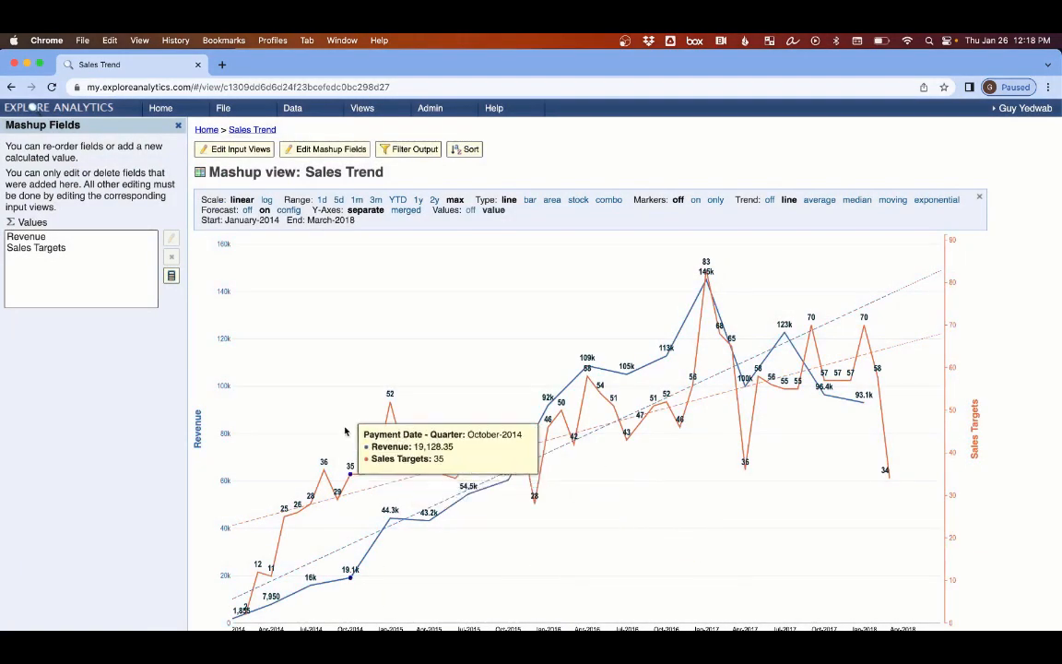
- Color the Revenue series light gray and the Sales Targets series dark gray, and apply the chart colors
{"action": "left_click", "coordinate": [223, 108]}
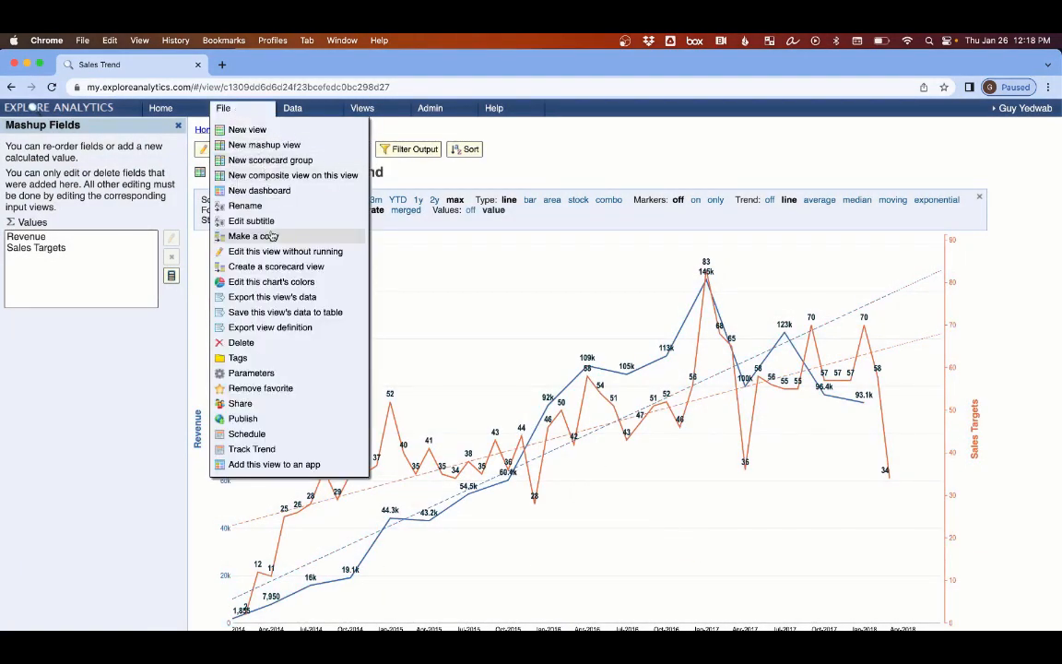
{"action": "left_click", "coordinate": [268, 284]}
{"action": "left_click", "coordinate": [427, 311]}
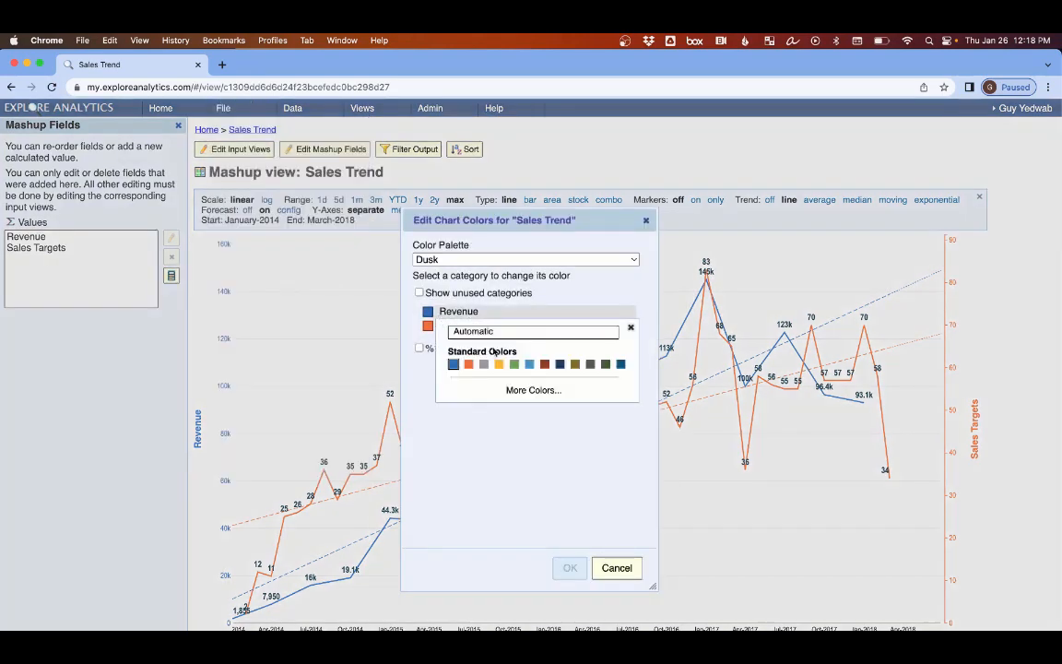
{"action": "left_click", "coordinate": [485, 366]}
{"action": "left_click", "coordinate": [442, 326]}
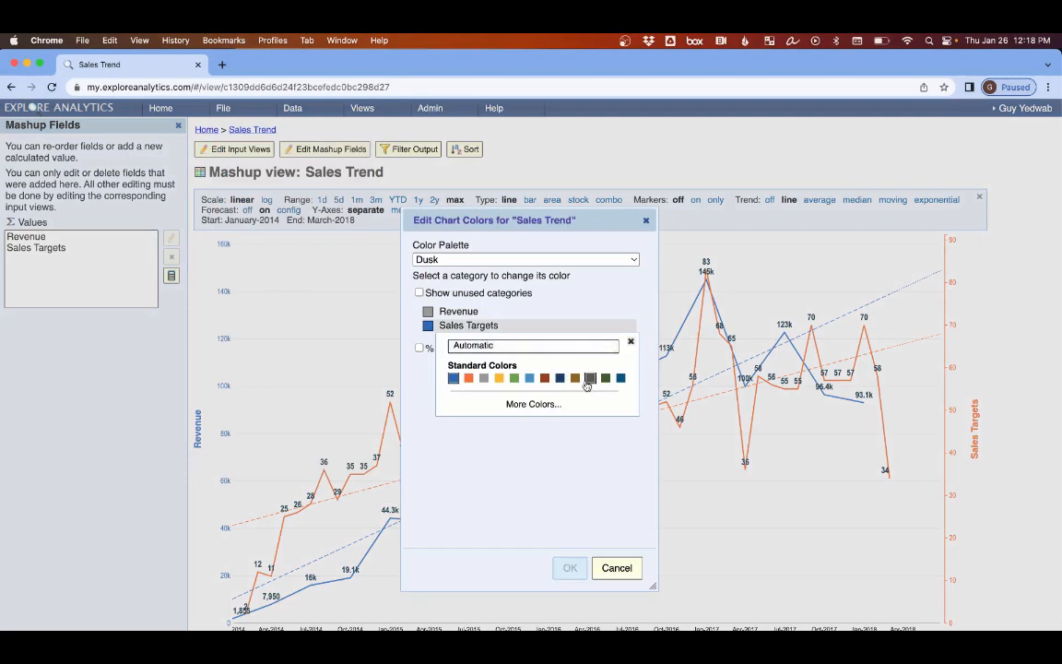
{"action": "left_click", "coordinate": [588, 379]}
{"action": "left_click", "coordinate": [570, 567]}
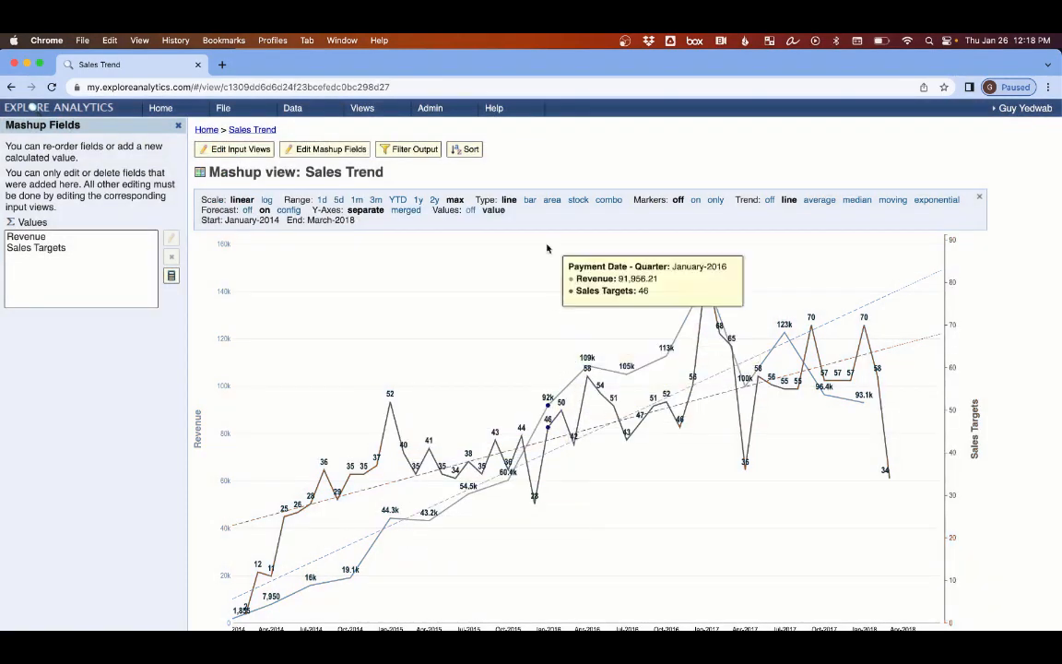
- Add a color palette named New Palette with blue #0040f0 as its first color
{"action": "left_click", "coordinate": [441, 110]}
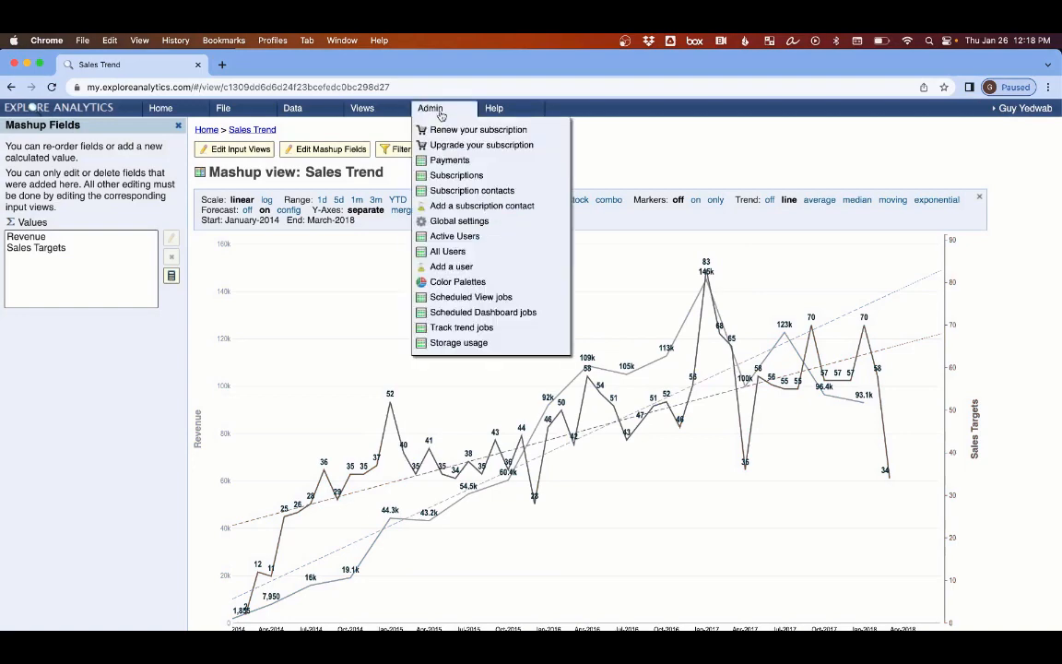
{"action": "left_click", "coordinate": [458, 281]}
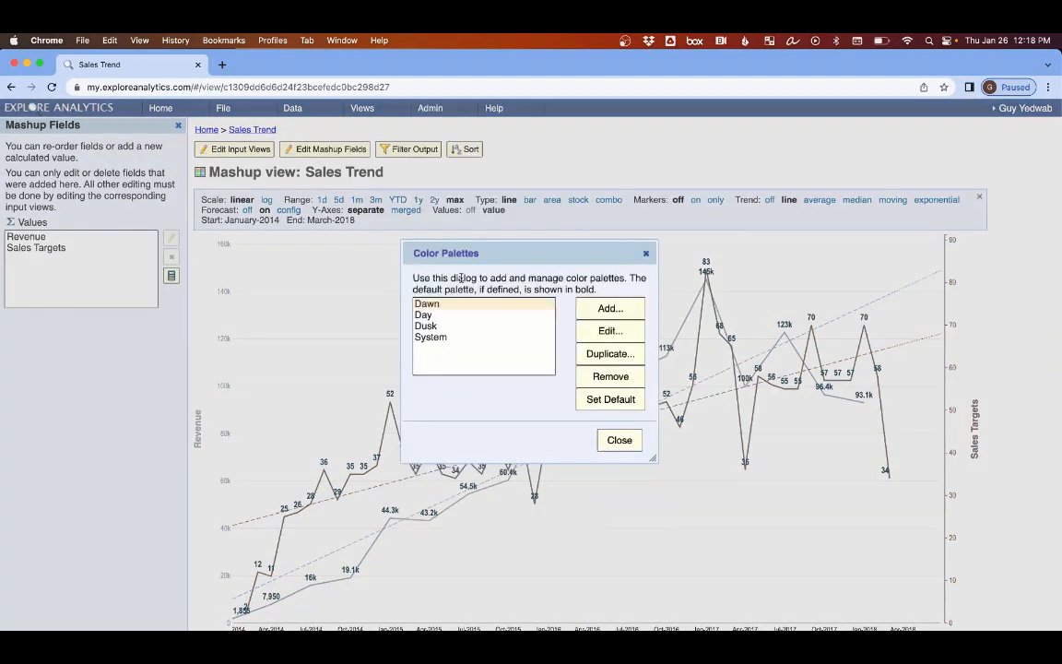
{"action": "left_click", "coordinate": [605, 308]}
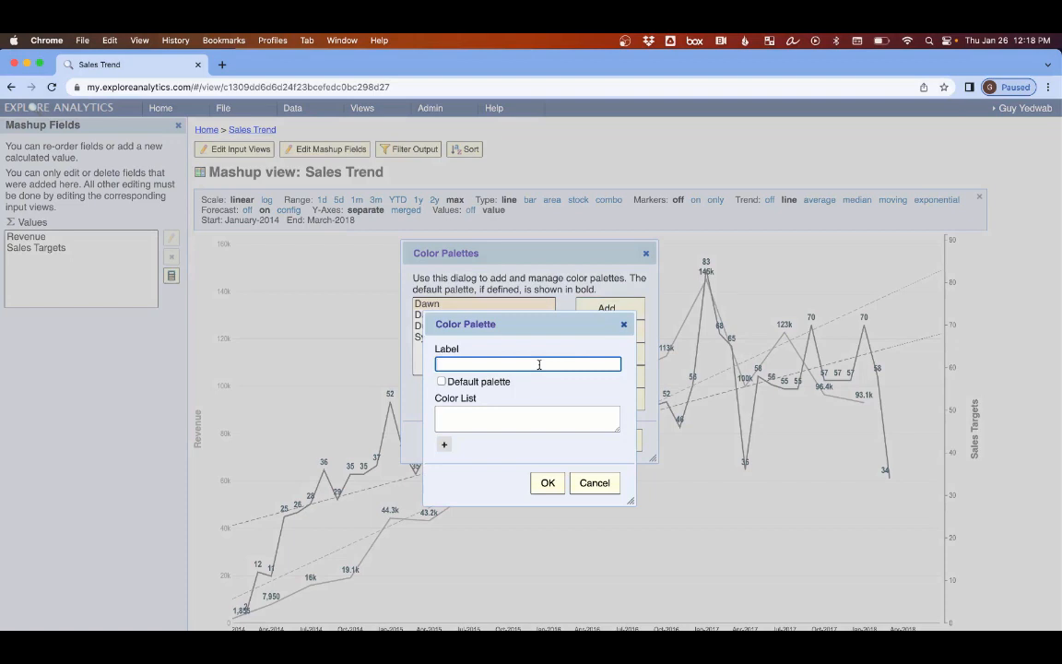
{"action": "type", "text": "New Palette"}
{"action": "left_click", "coordinate": [443, 445]}
{"action": "left_click", "coordinate": [556, 493]}
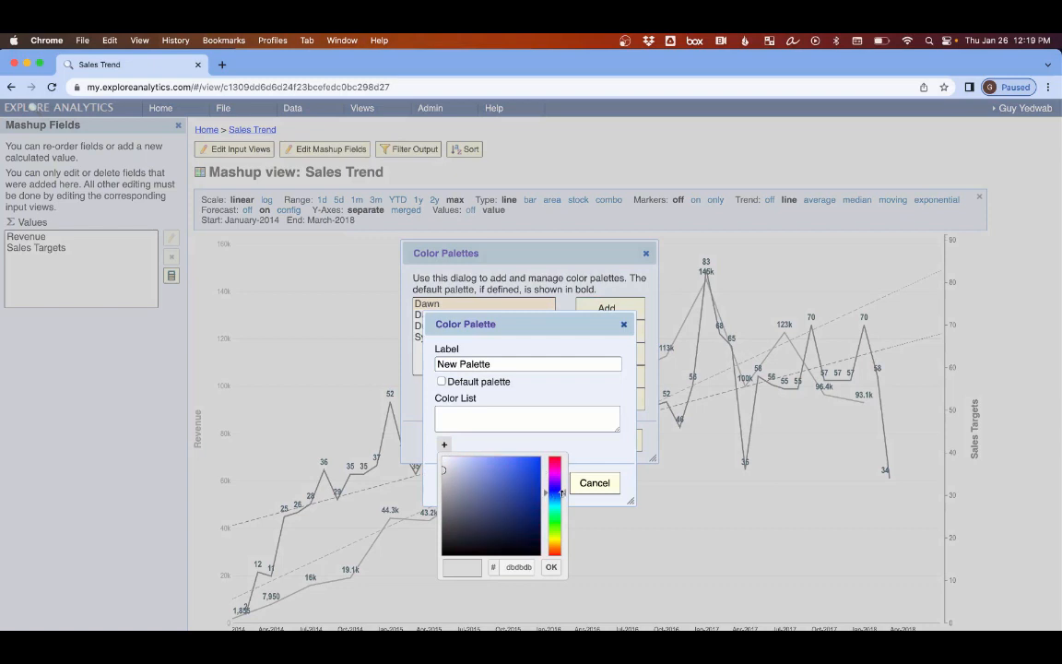
{"action": "left_click", "coordinate": [539, 461]}
{"action": "left_click", "coordinate": [551, 567]}
- Add teal #00d1a7 as the second color of New Palette
{"action": "left_click", "coordinate": [463, 444]}
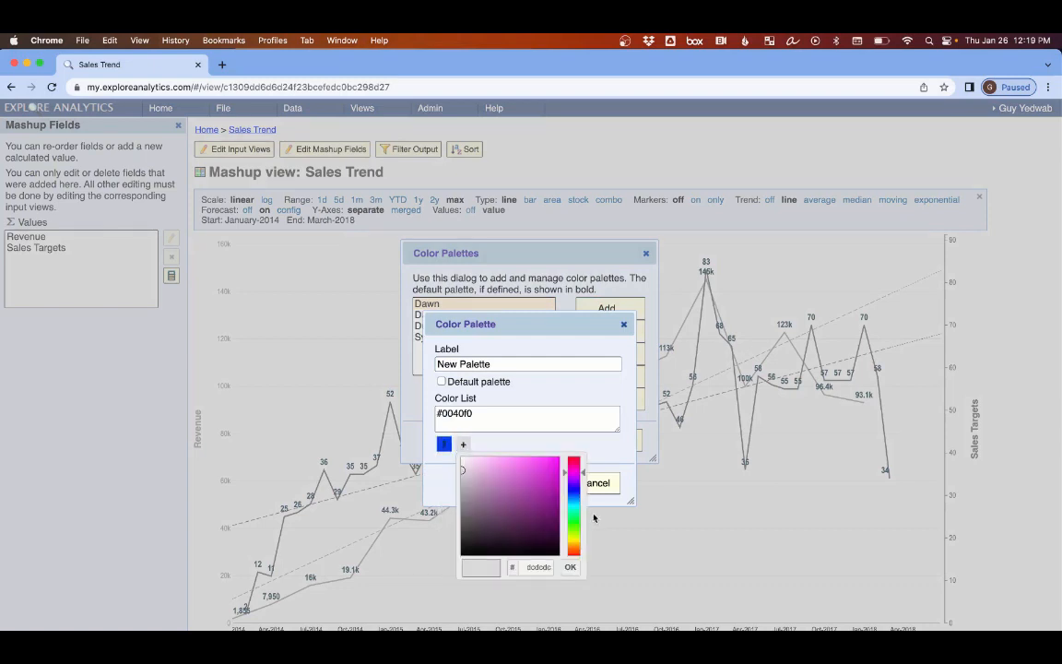
{"action": "left_click", "coordinate": [574, 508]}
{"action": "left_click", "coordinate": [558, 470]}
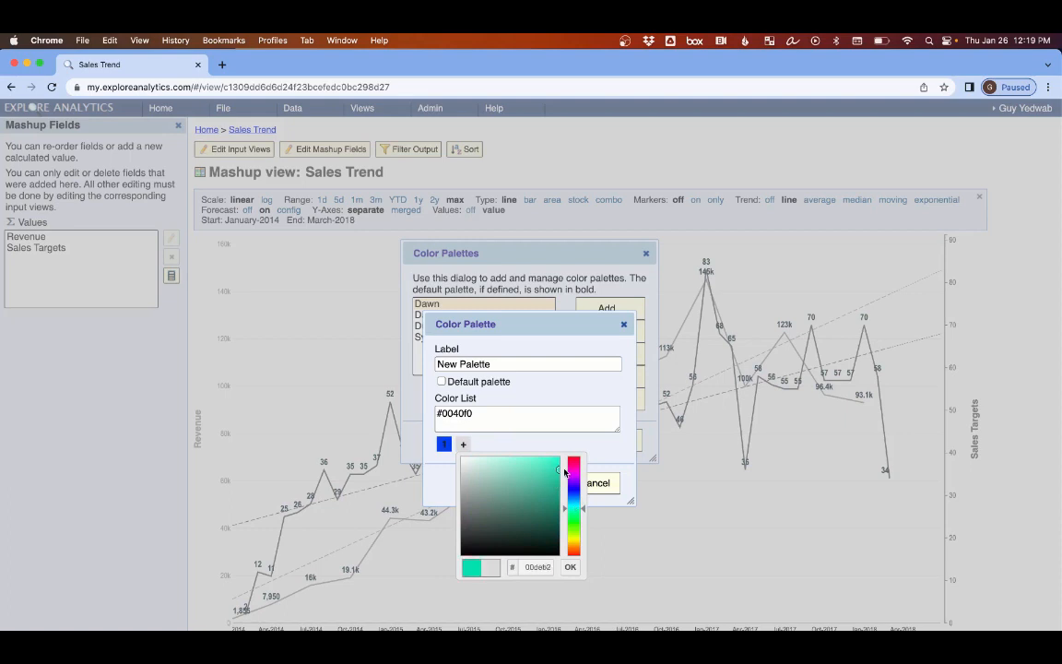
{"action": "left_click", "coordinate": [557, 475]}
{"action": "left_click", "coordinate": [569, 567]}
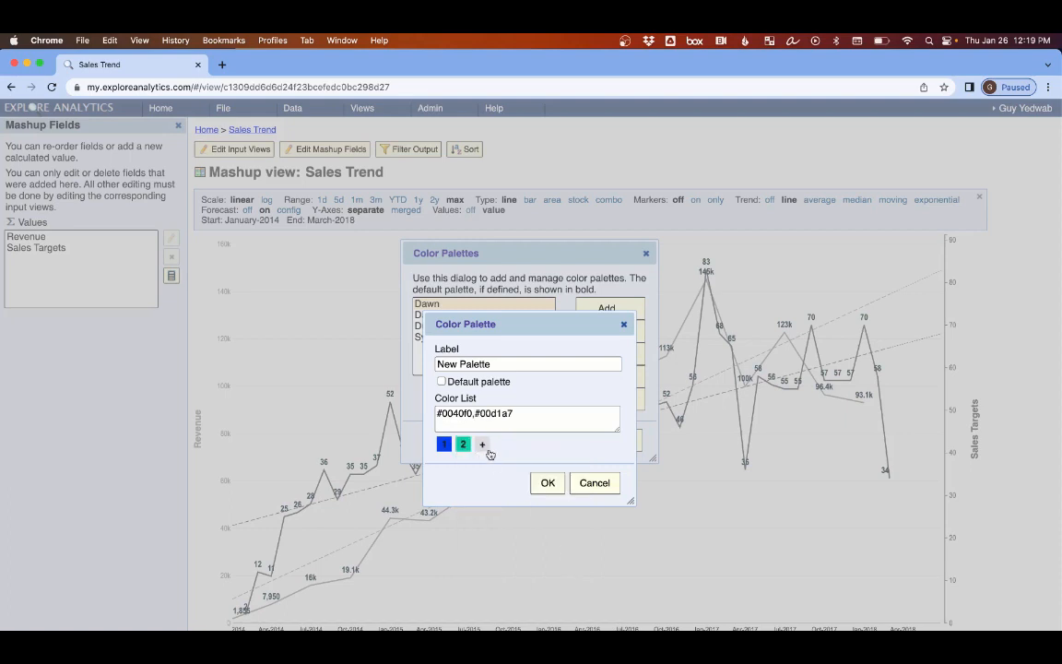
- Add yellow-green #c5f008 as the third color of New Palette, save it and close the palette manager
{"action": "left_click", "coordinate": [483, 447]}
{"action": "left_click", "coordinate": [594, 535]}
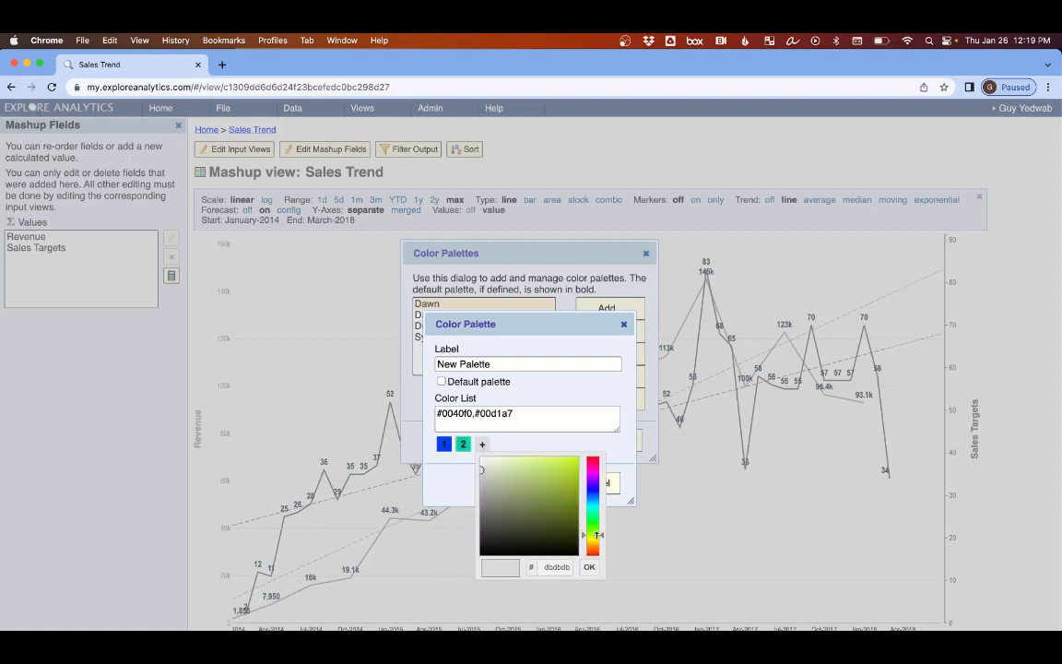
{"action": "left_click", "coordinate": [576, 462]}
{"action": "left_click", "coordinate": [590, 567]}
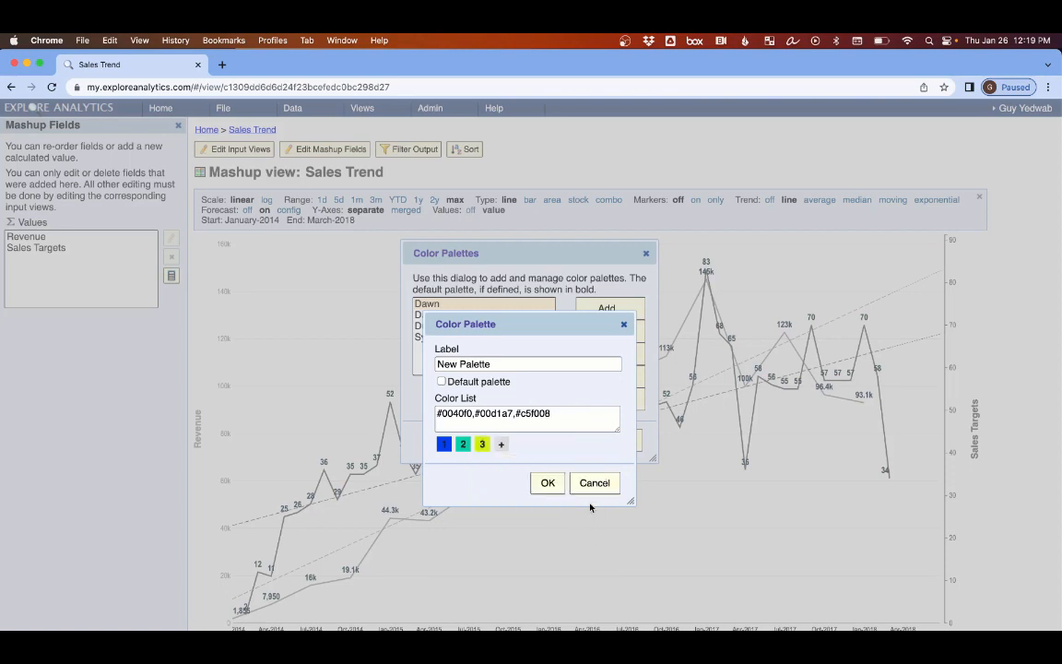
{"action": "left_click", "coordinate": [546, 482]}
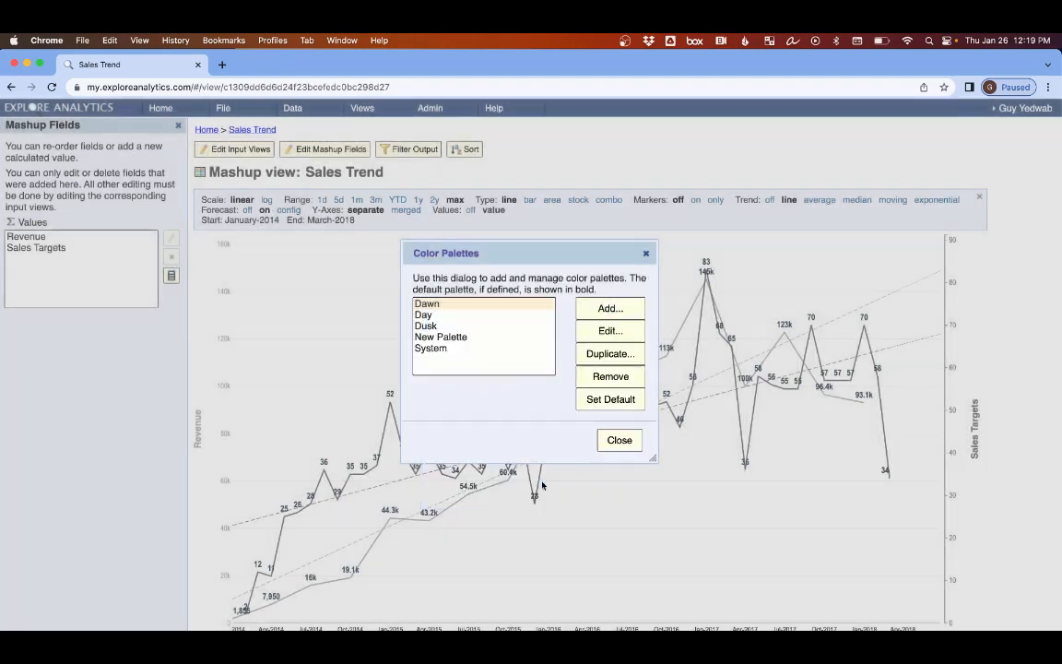
{"action": "left_click", "coordinate": [619, 440]}
- Set the Sales Trend chart's color palette to New Palette and apply it
{"action": "left_click", "coordinate": [221, 108]}
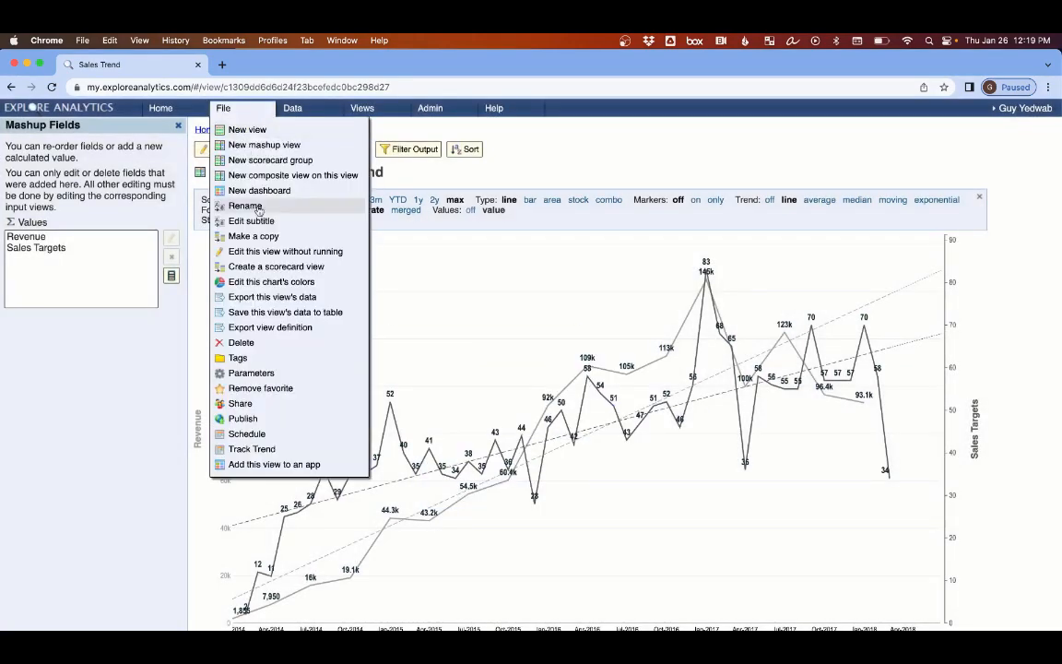
{"action": "left_click", "coordinate": [249, 282]}
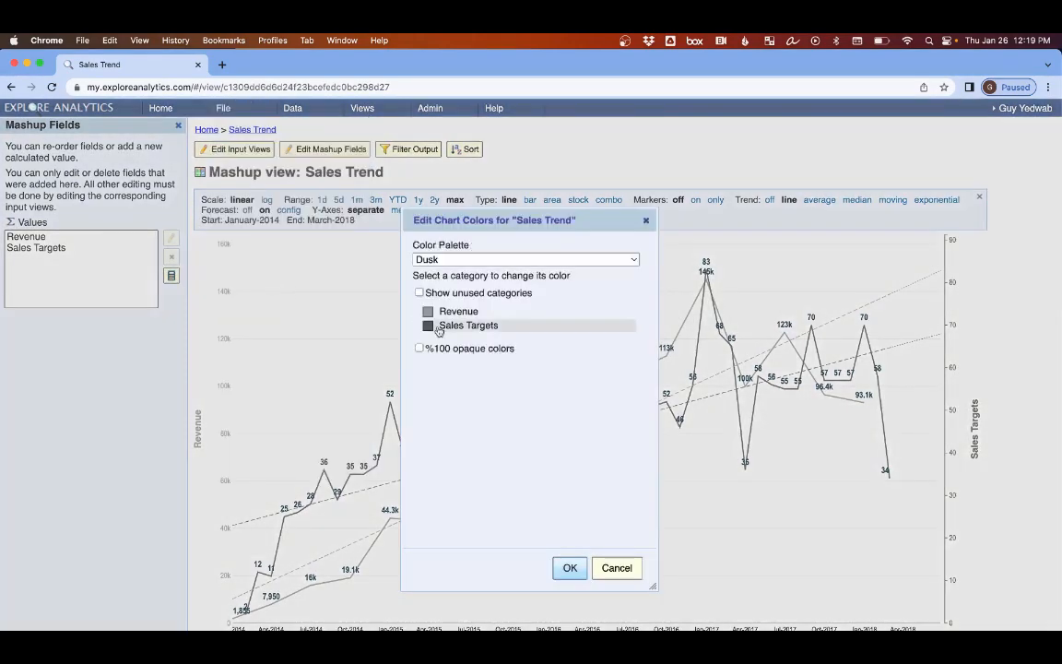
{"action": "left_click", "coordinate": [450, 260]}
{"action": "left_click", "coordinate": [465, 211]}
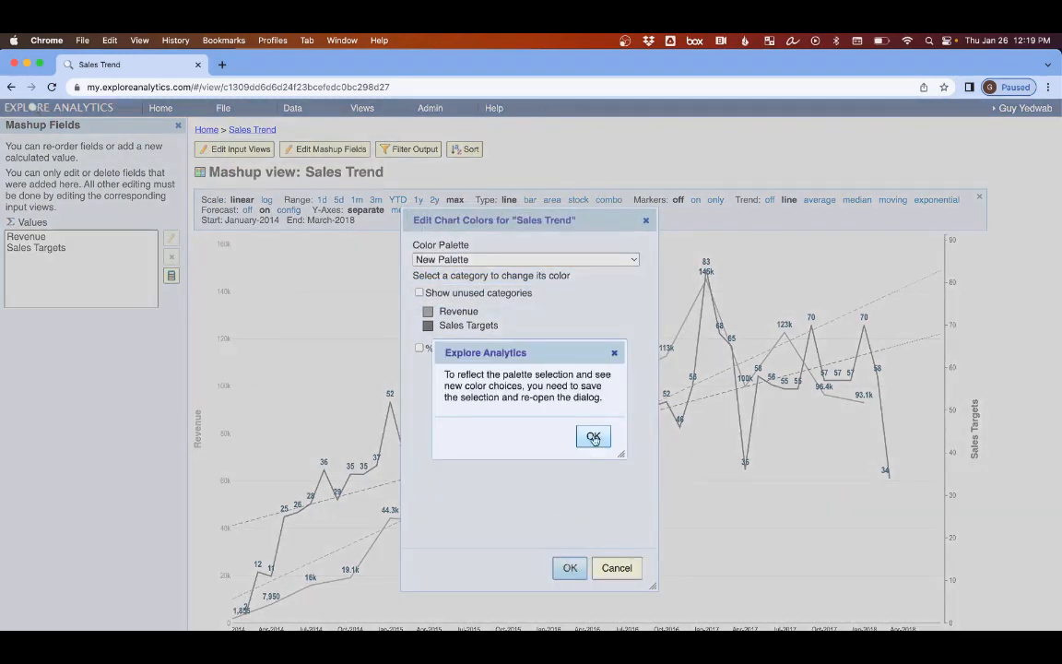
{"action": "left_click", "coordinate": [594, 438]}
{"action": "left_click", "coordinate": [571, 564]}
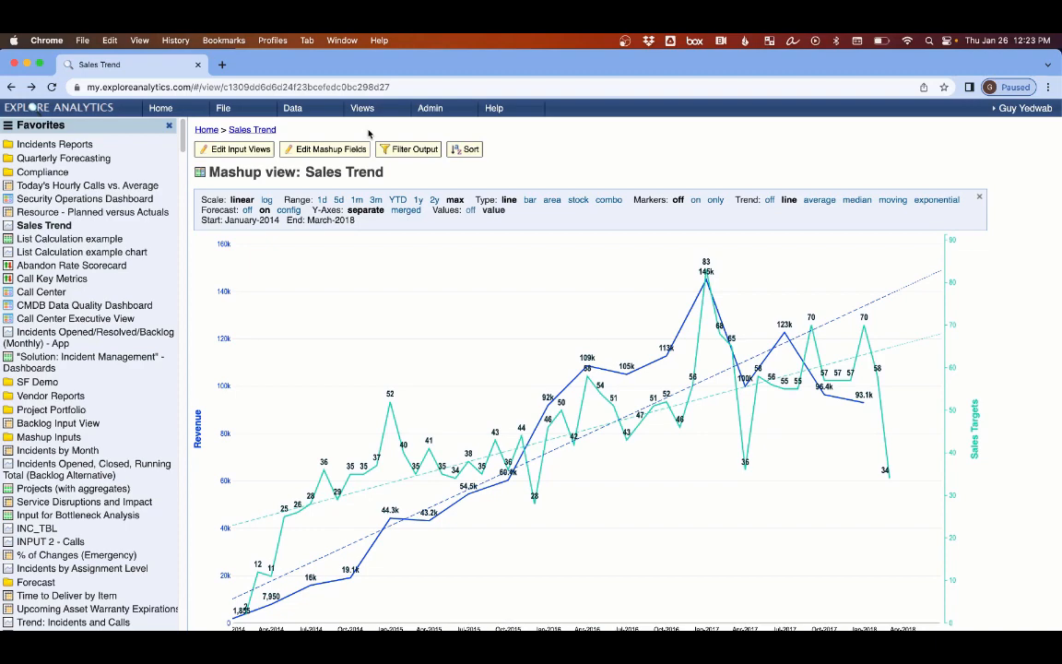
- Find "cost per cont" in the favorites and open the Cost per Contact scorecard
{"action": "scroll", "coordinate": [71, 392], "scroll_direction": "down", "scroll_amount": 15}
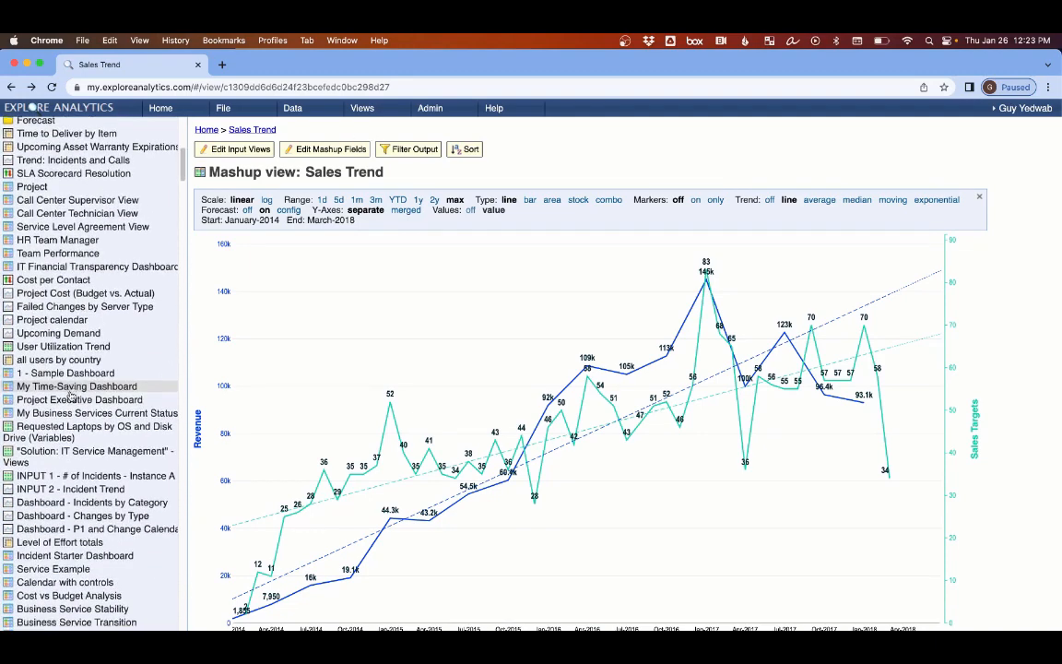
{"action": "scroll", "coordinate": [71, 395], "scroll_direction": "down", "scroll_amount": 10}
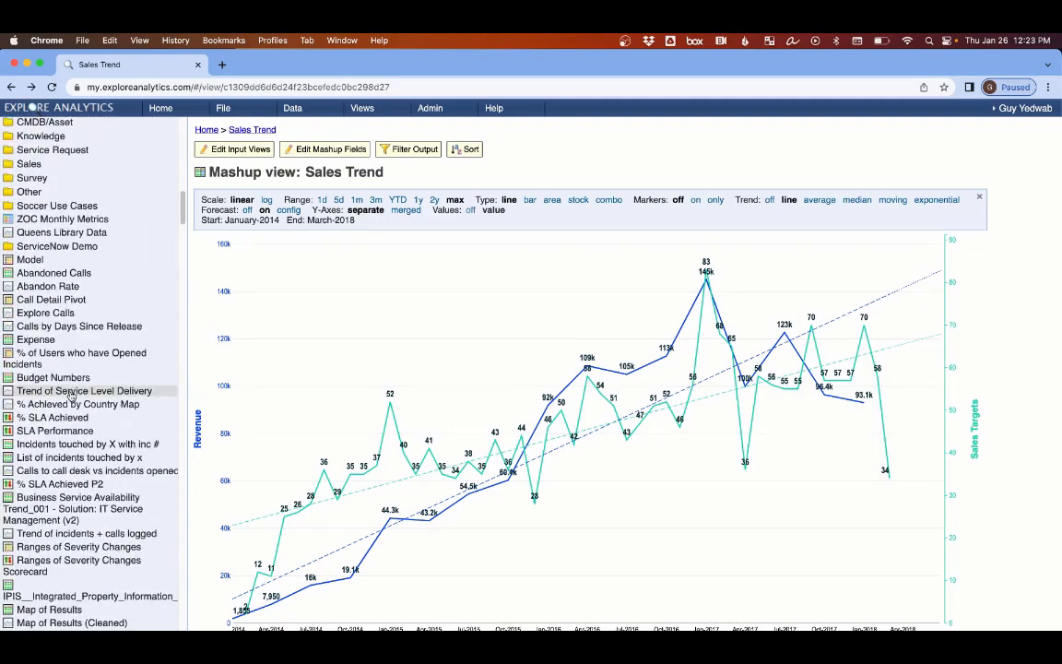
{"action": "scroll", "coordinate": [71, 395], "scroll_direction": "up", "scroll_amount": 5}
{"action": "key", "text": "super+f"}
{"action": "type", "text": "cost per cont"}
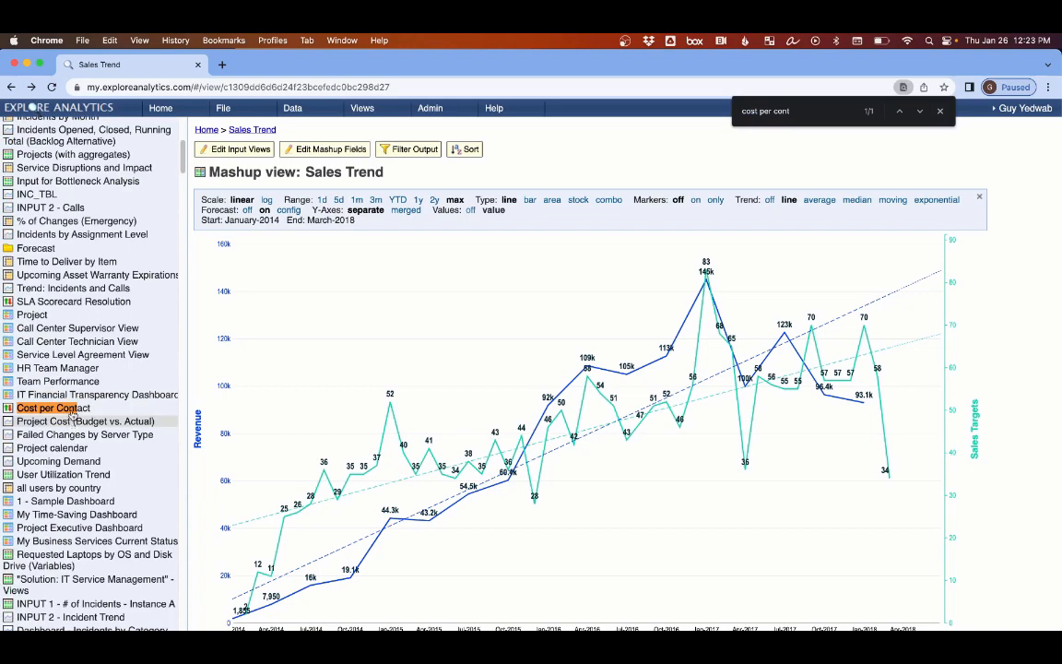
{"action": "left_click", "coordinate": [72, 410]}
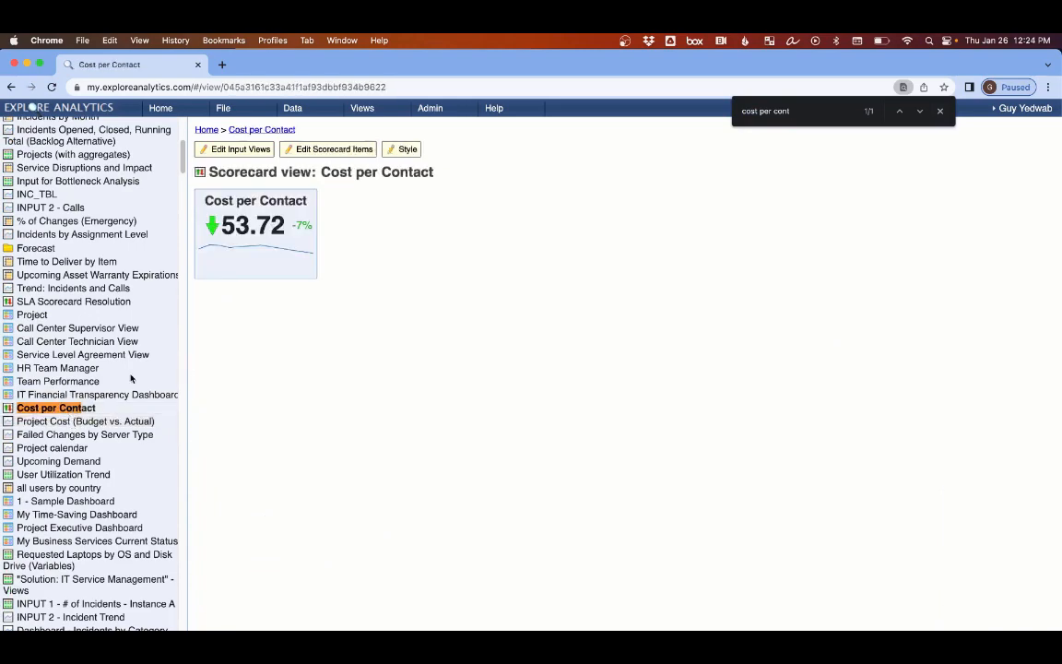
- Open the list of editable items for the Cost per Contact scorecard
{"action": "left_click", "coordinate": [324, 151]}
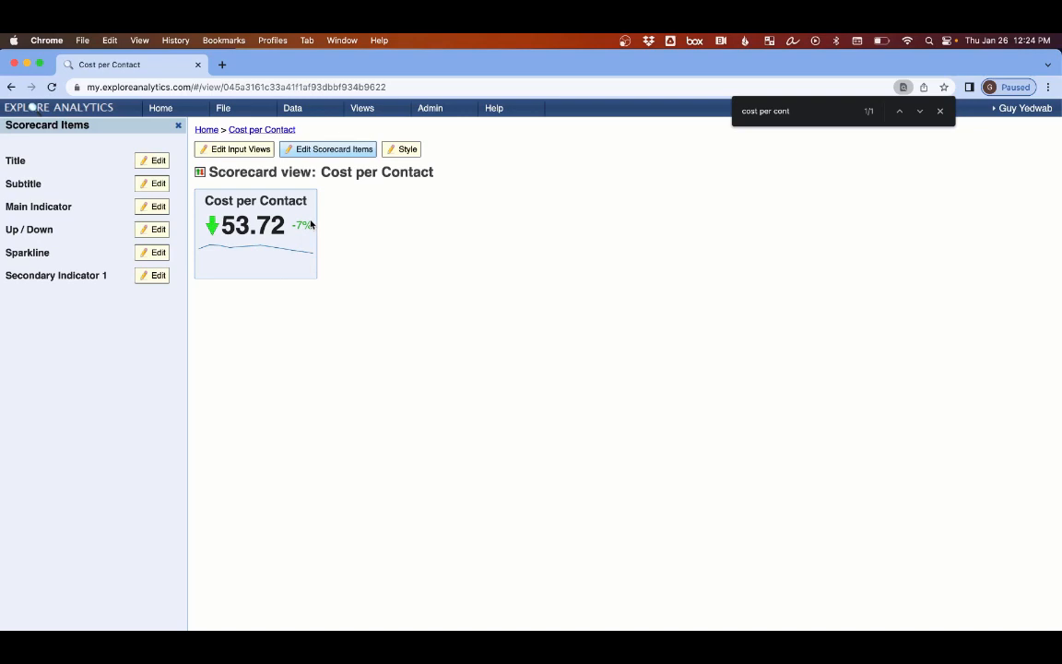
{"action": "left_click", "coordinate": [324, 154]}
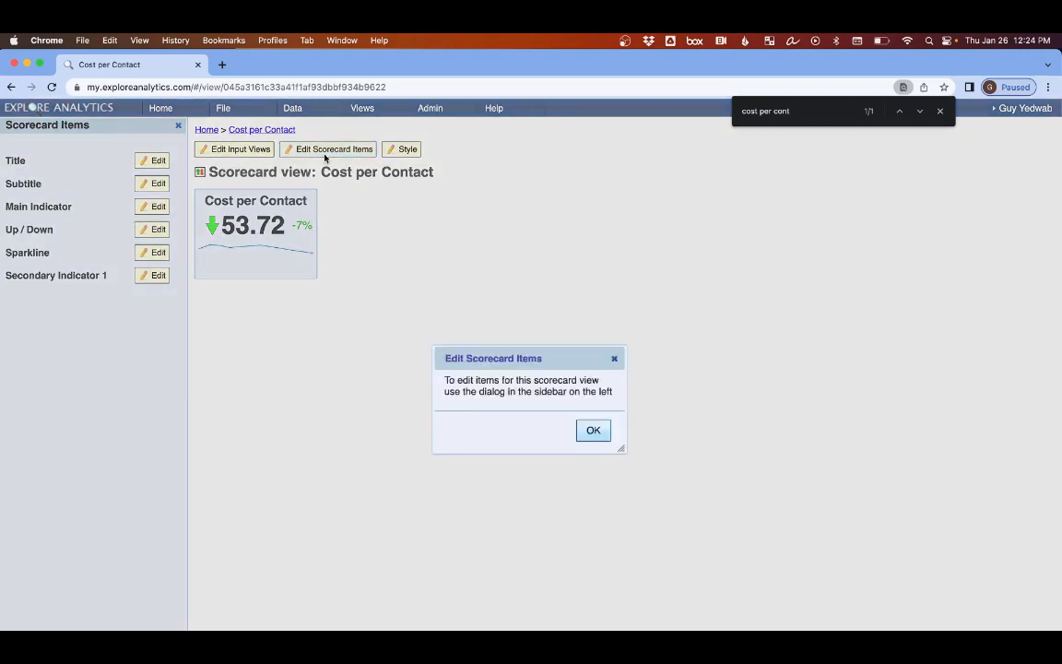
{"action": "left_click", "coordinate": [590, 430]}
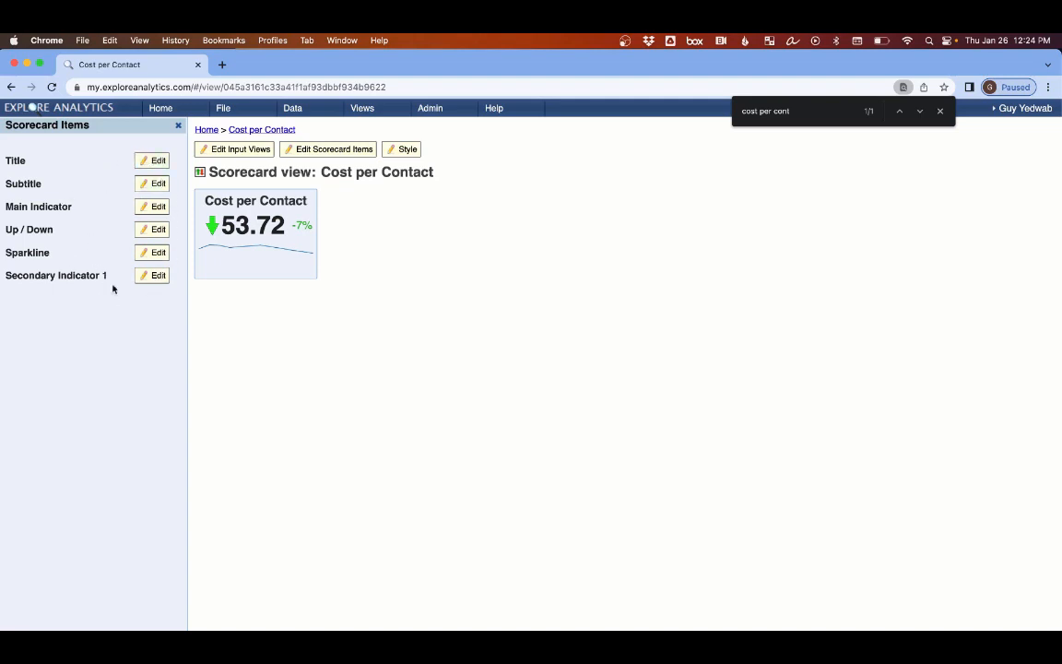
- Style the scorecard with a very light pink border color and no background, and apply the style
{"action": "left_click", "coordinate": [408, 150]}
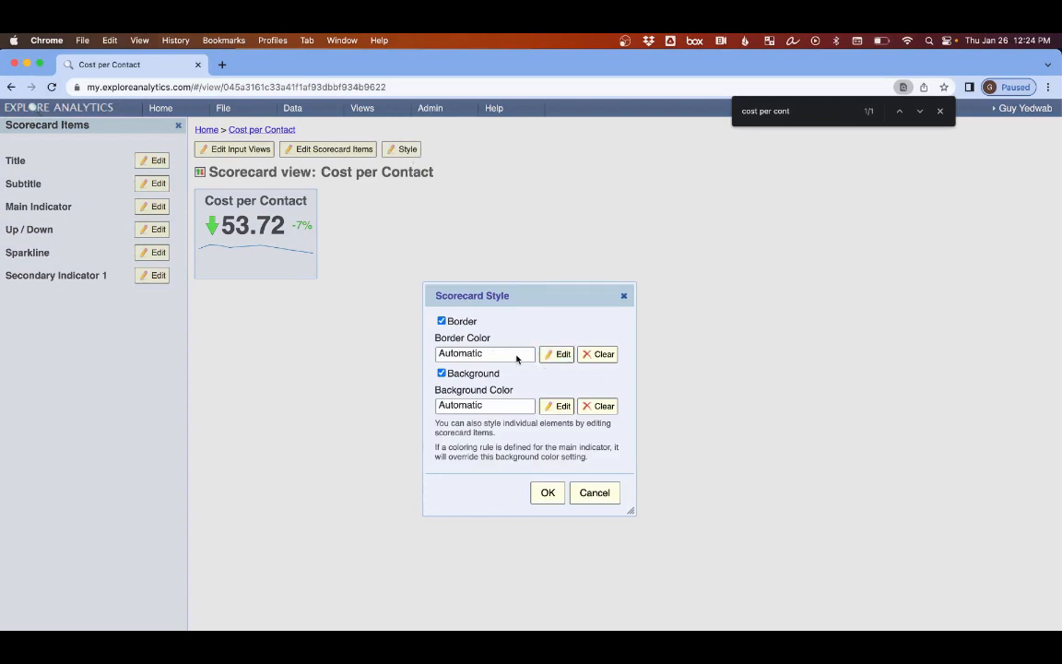
{"action": "left_click", "coordinate": [545, 356]}
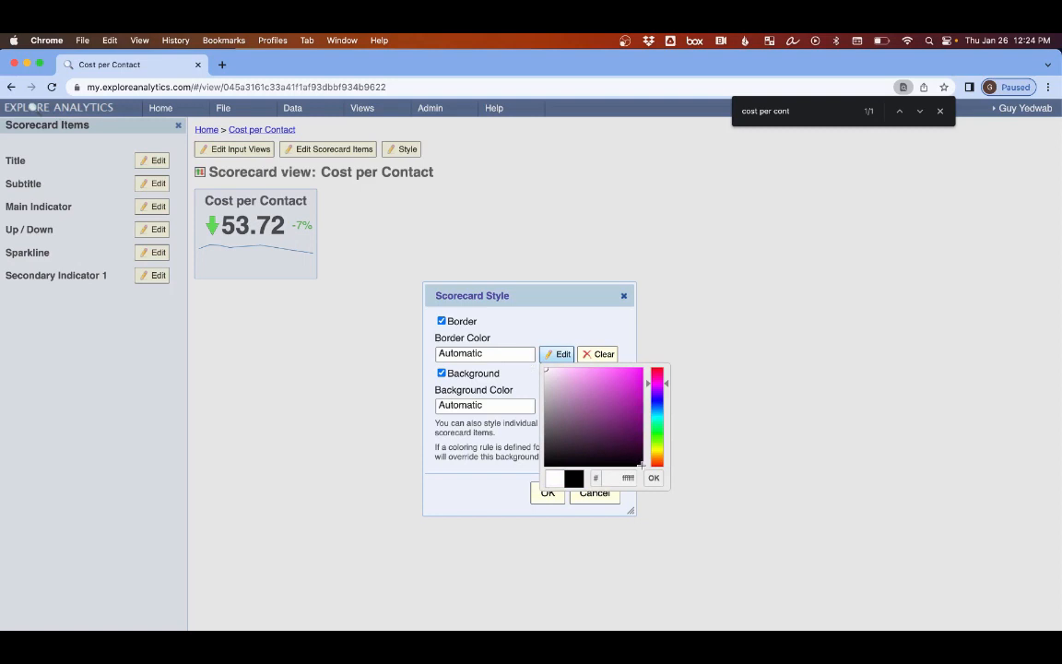
{"action": "left_click_drag", "start_coordinate": [552, 379], "coordinate": [548, 374]}
{"action": "left_click", "coordinate": [654, 478]}
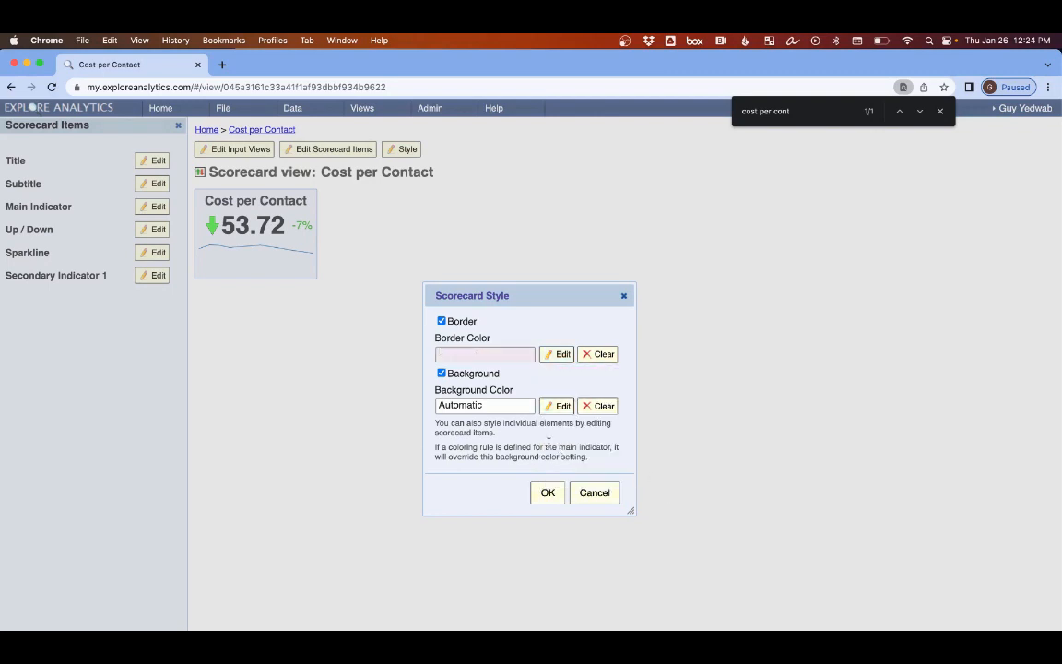
{"action": "left_click", "coordinate": [475, 373]}
{"action": "left_click", "coordinate": [551, 455]}
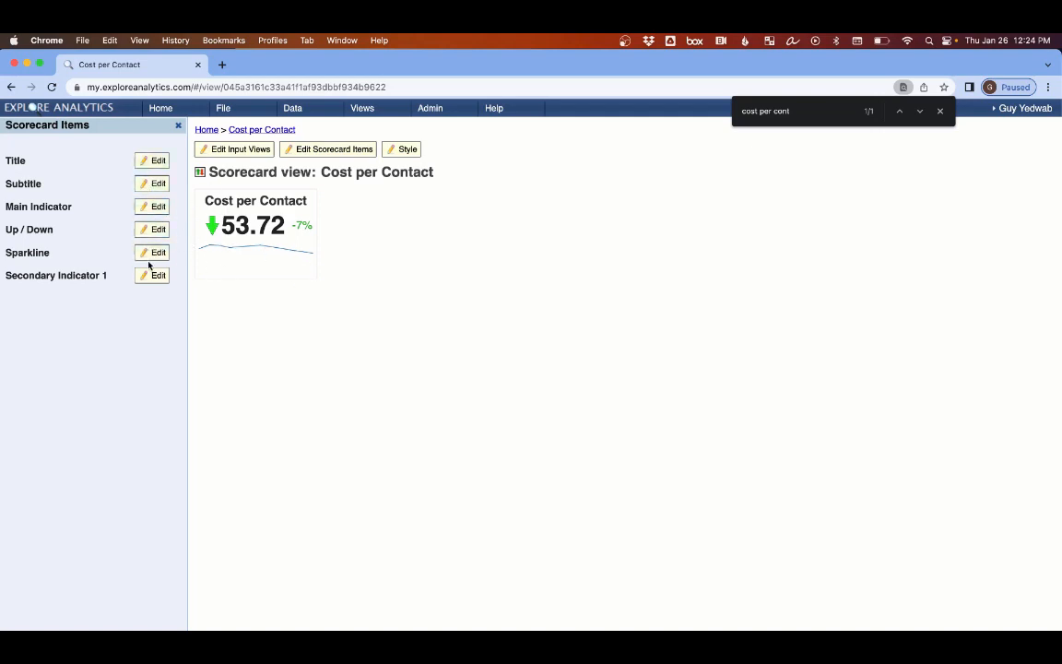
- Give the scorecard's main indicator the fixed dark green color #176b3a and save the indicator
{"action": "left_click", "coordinate": [145, 208]}
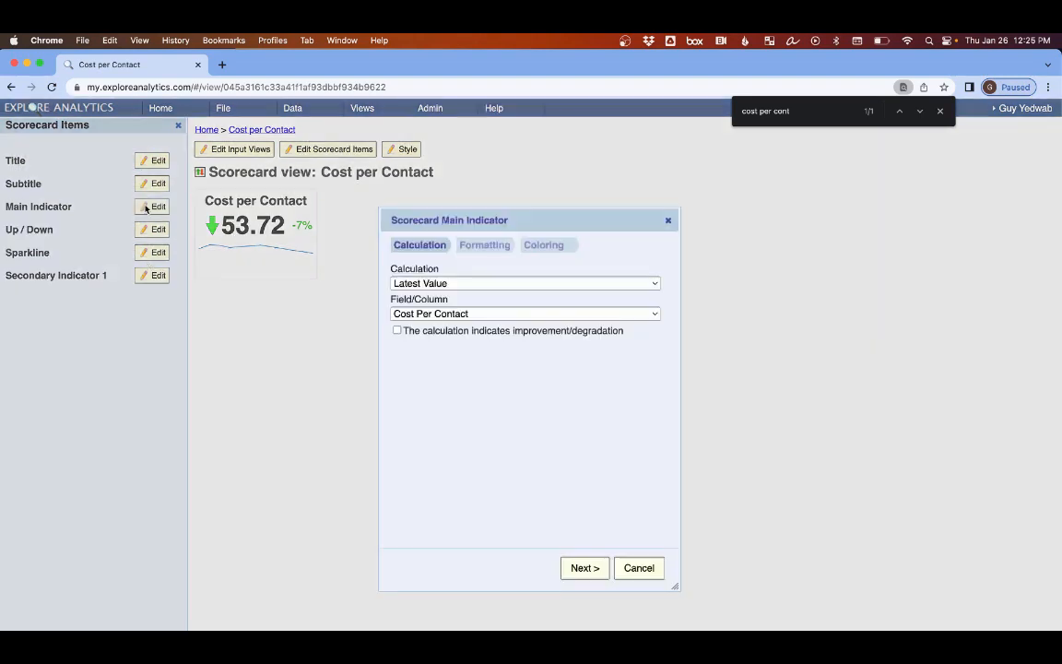
{"action": "left_click", "coordinate": [585, 568]}
{"action": "left_click", "coordinate": [586, 568]}
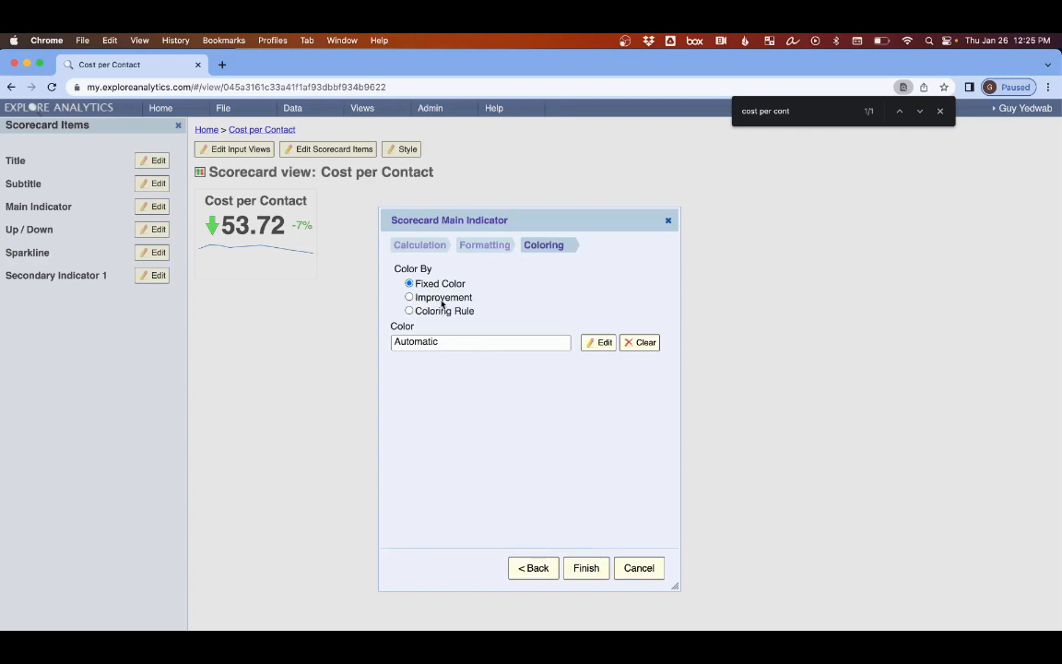
{"action": "left_click", "coordinate": [599, 343]}
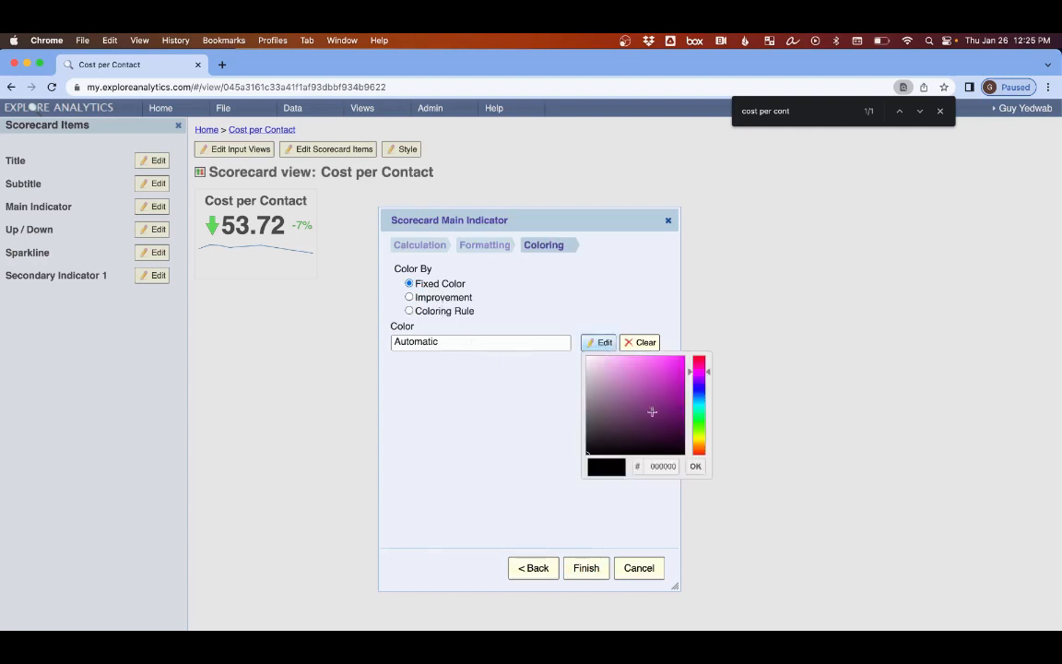
{"action": "left_click", "coordinate": [699, 415]}
{"action": "left_click", "coordinate": [671, 383]}
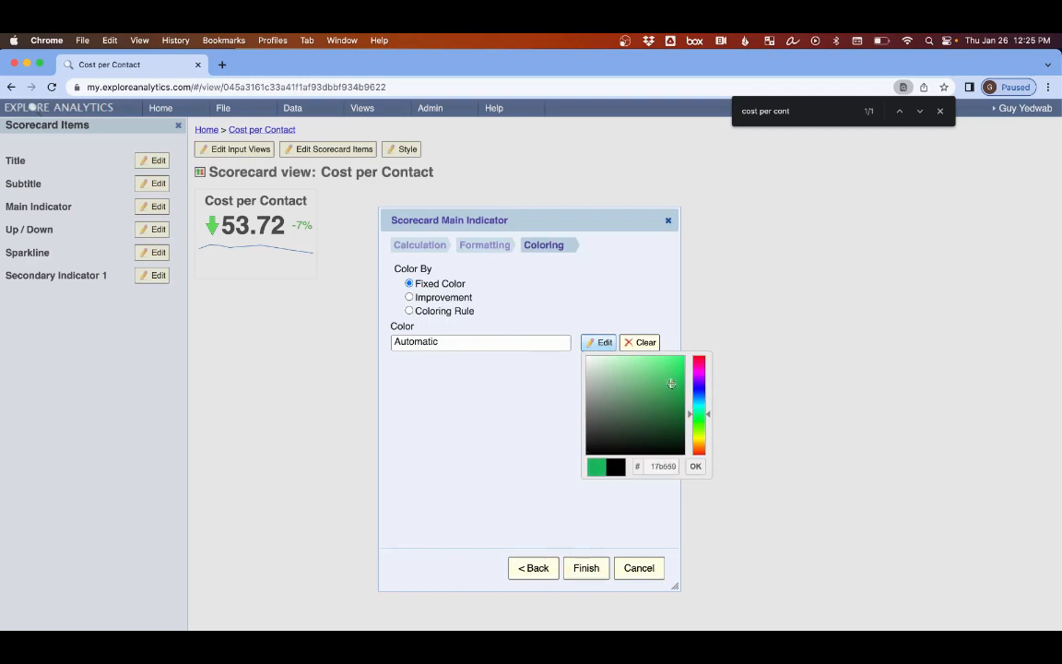
{"action": "left_click", "coordinate": [664, 413]}
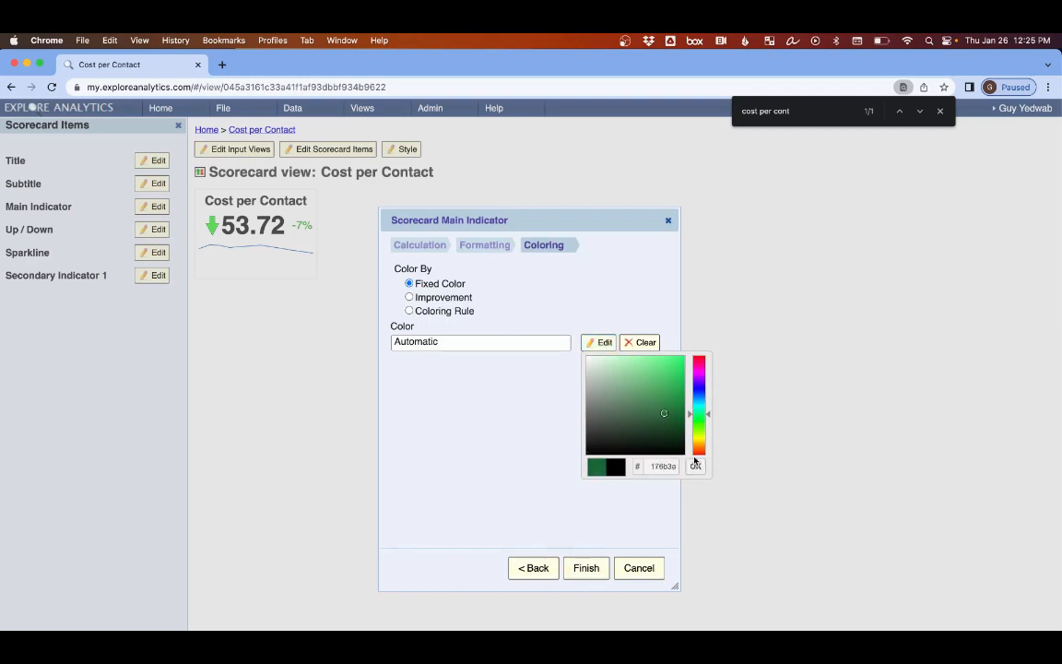
{"action": "left_click", "coordinate": [695, 464]}
{"action": "left_click", "coordinate": [590, 568]}
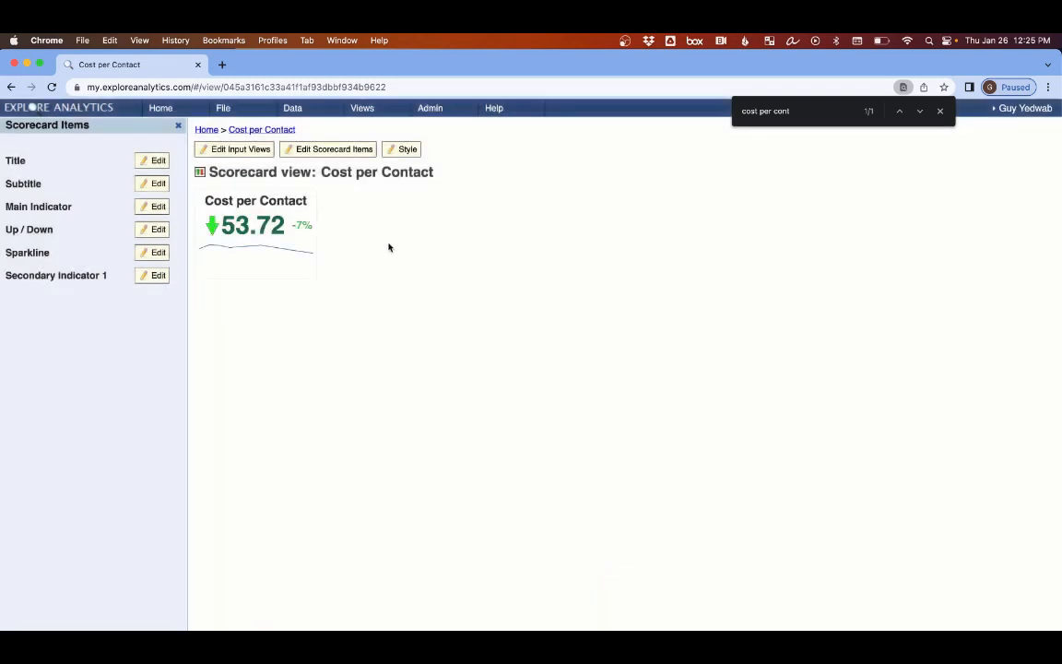
- Change the scorecard's up/down marker to the Triangle style, attached to the Main Indicator, and save it
{"action": "left_click", "coordinate": [156, 229]}
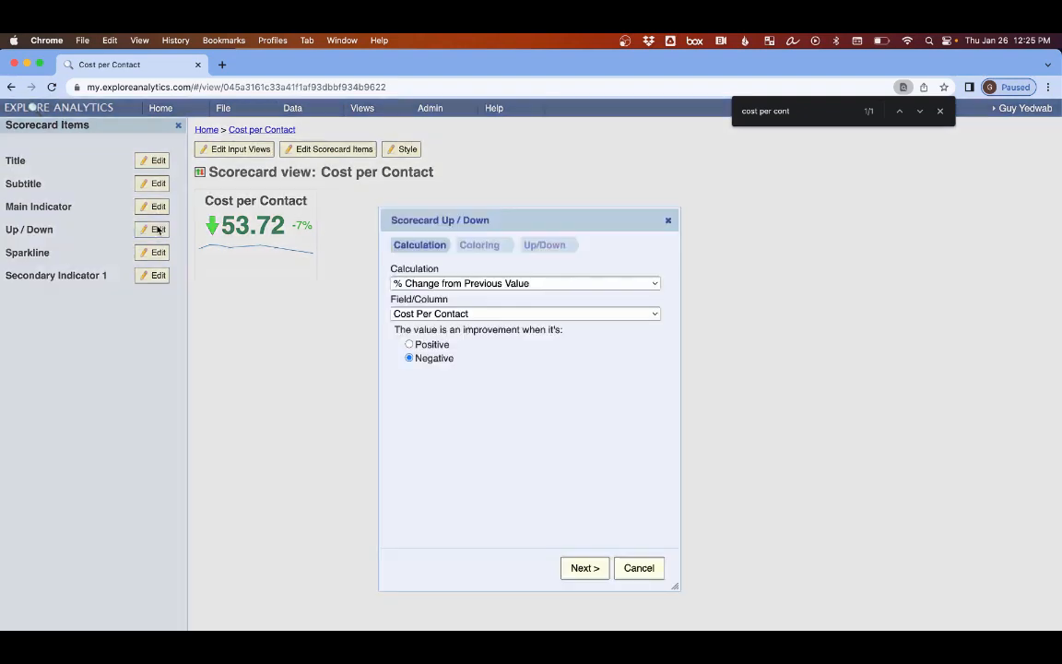
{"action": "left_click", "coordinate": [594, 569]}
{"action": "left_click", "coordinate": [591, 569]}
{"action": "left_click", "coordinate": [433, 298]}
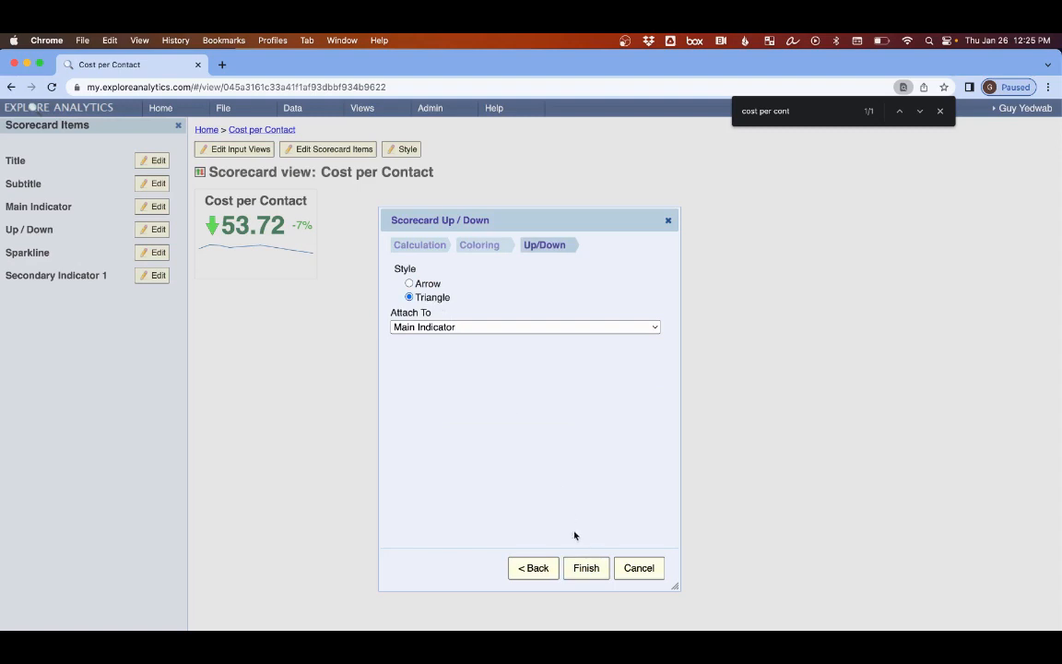
{"action": "left_click", "coordinate": [586, 568]}
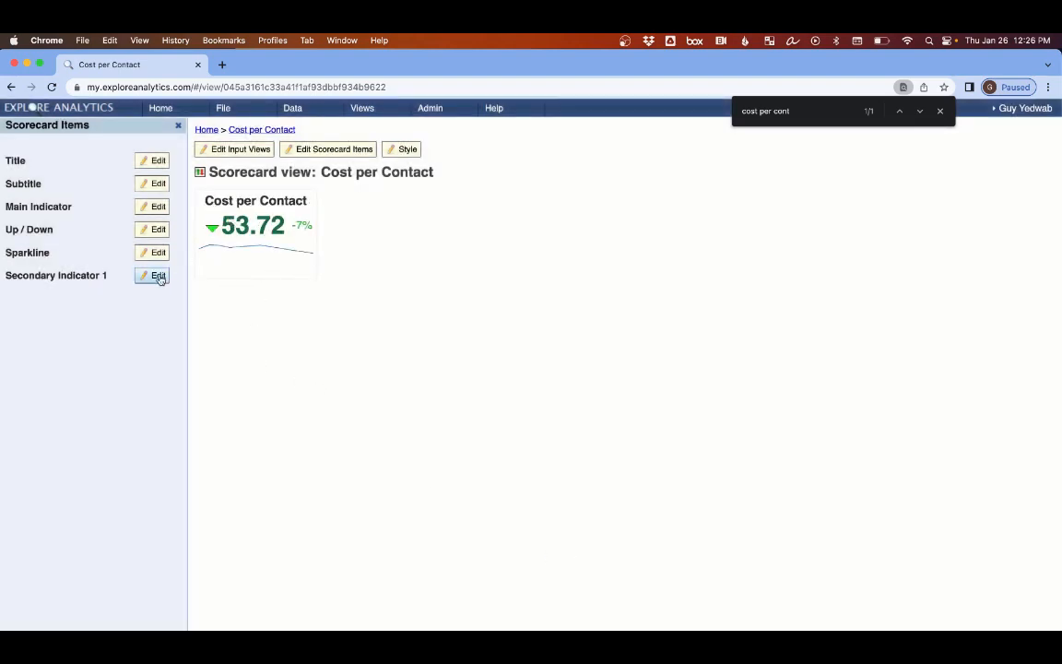
- Position the scorecard's sparkline above the main indicator, save it, and close the in-page search
{"action": "left_click", "coordinate": [157, 252]}
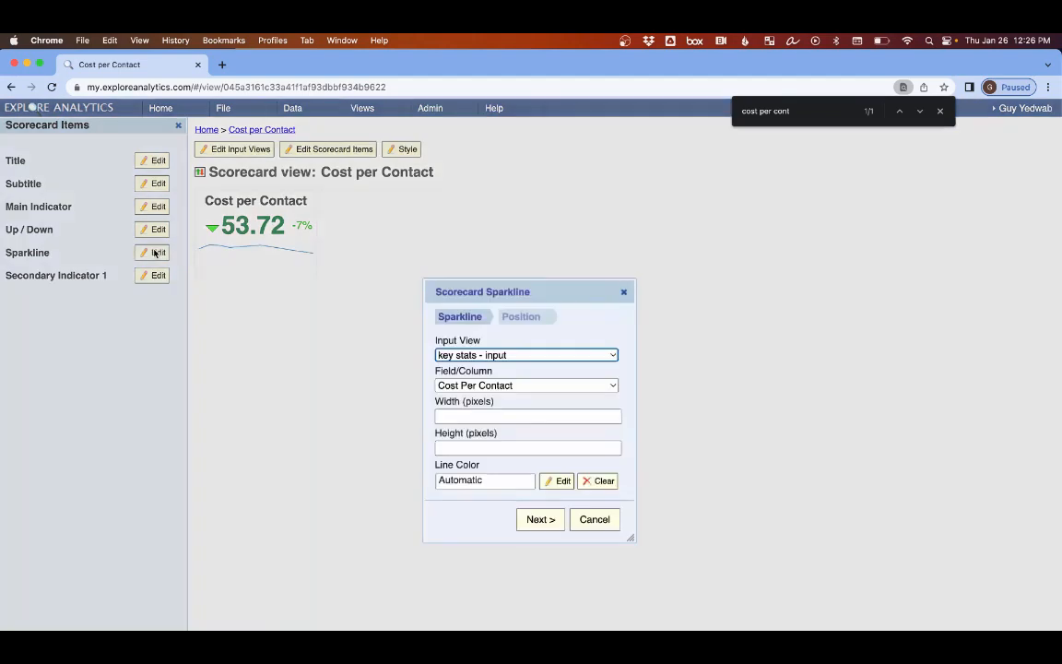
{"action": "left_click", "coordinate": [544, 519]}
{"action": "left_click", "coordinate": [453, 355]}
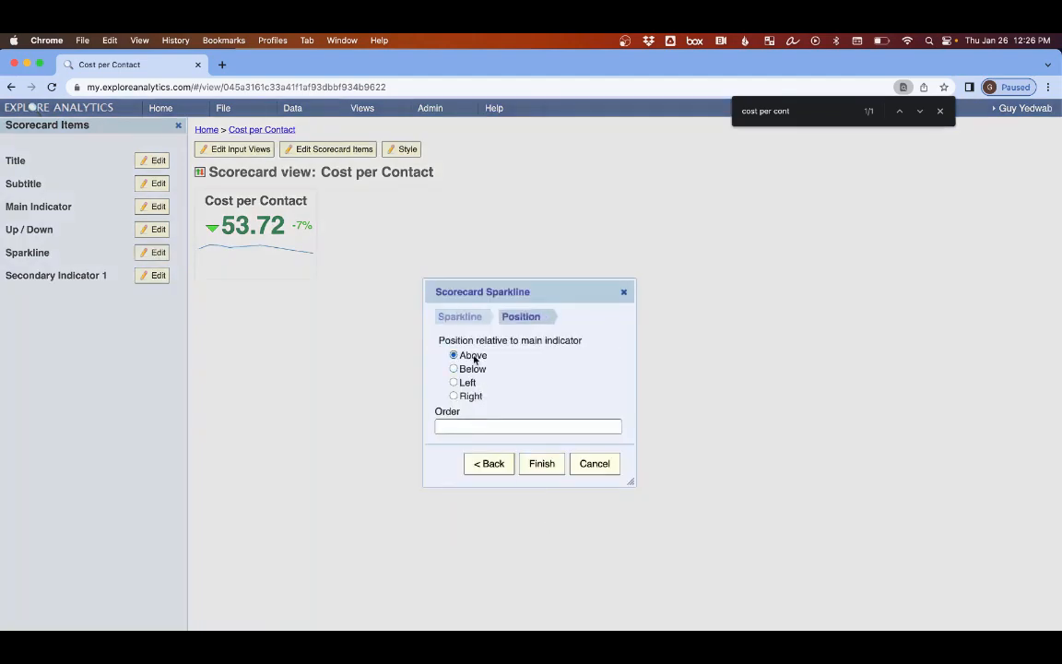
{"action": "left_click", "coordinate": [546, 464]}
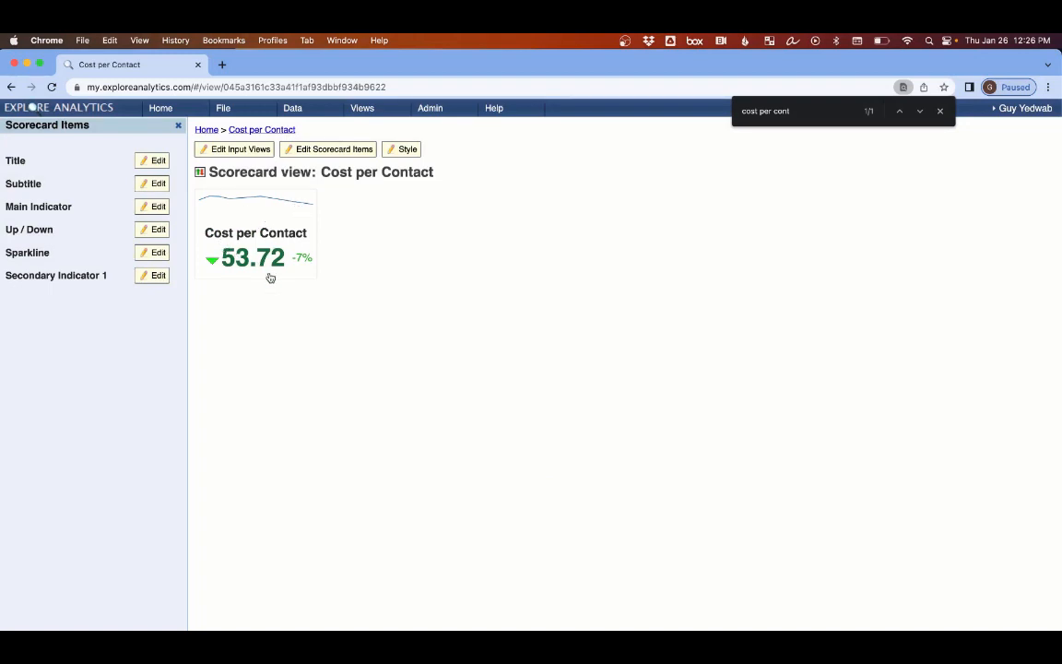
{"action": "left_click", "coordinate": [940, 111]}
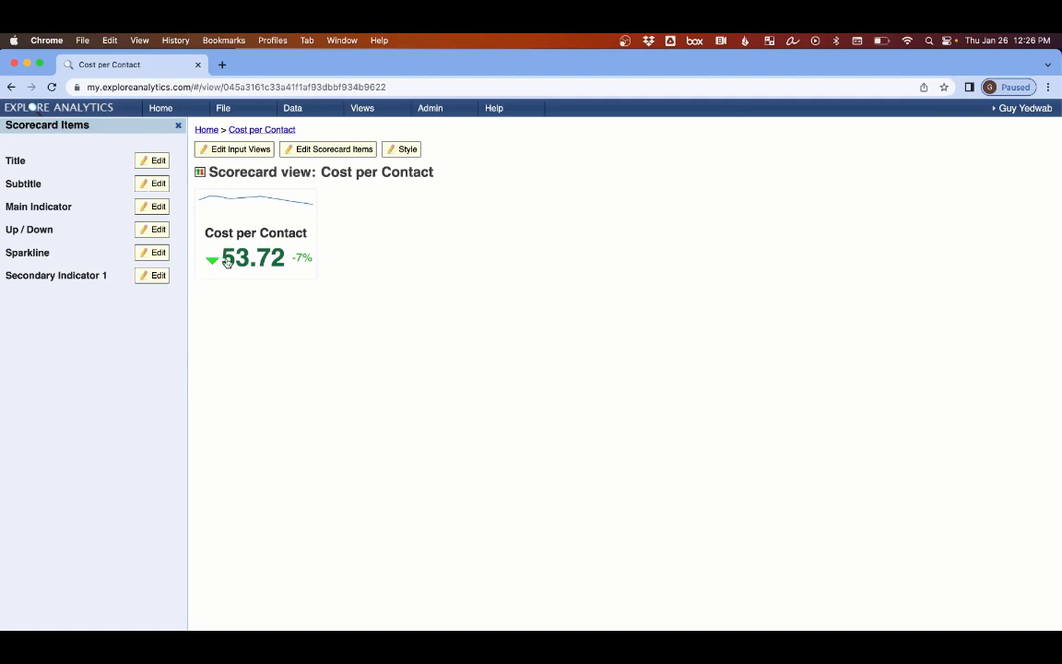
- Open the Call Key Metrics scorecard group from the favorites and display its group options
{"action": "left_click", "coordinate": [373, 110]}
{"action": "left_click", "coordinate": [375, 132]}
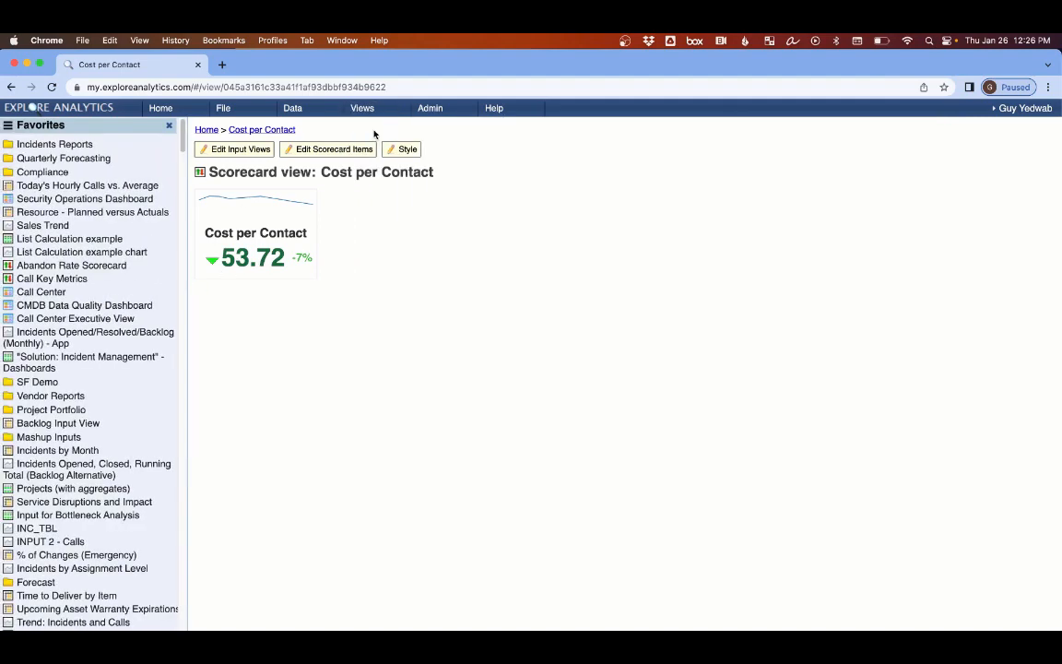
{"action": "left_click", "coordinate": [119, 279]}
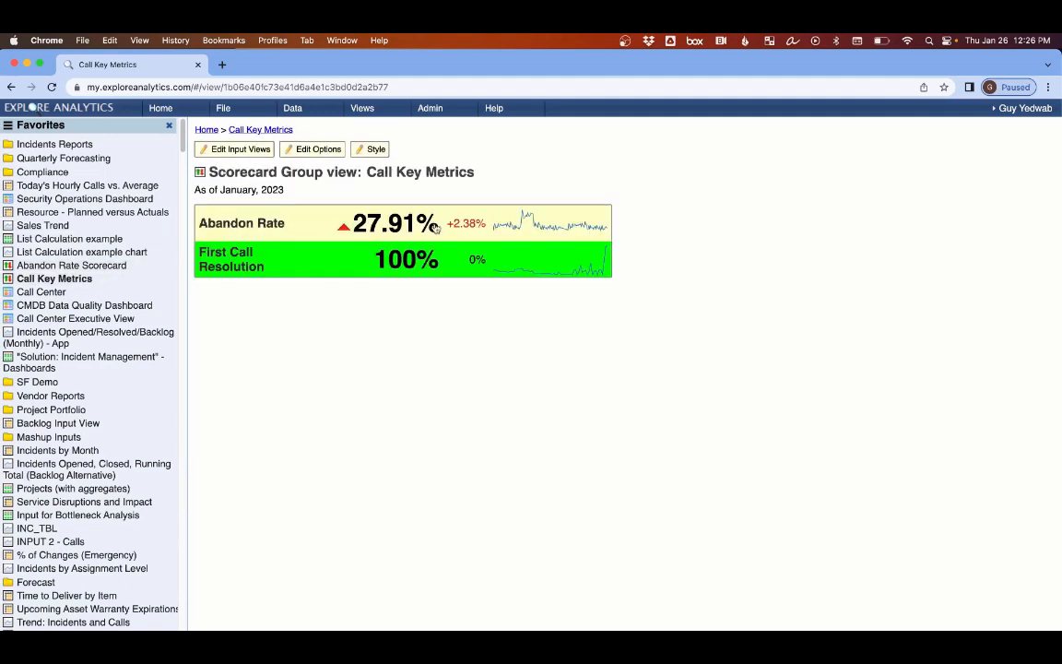
{"action": "left_click", "coordinate": [309, 148]}
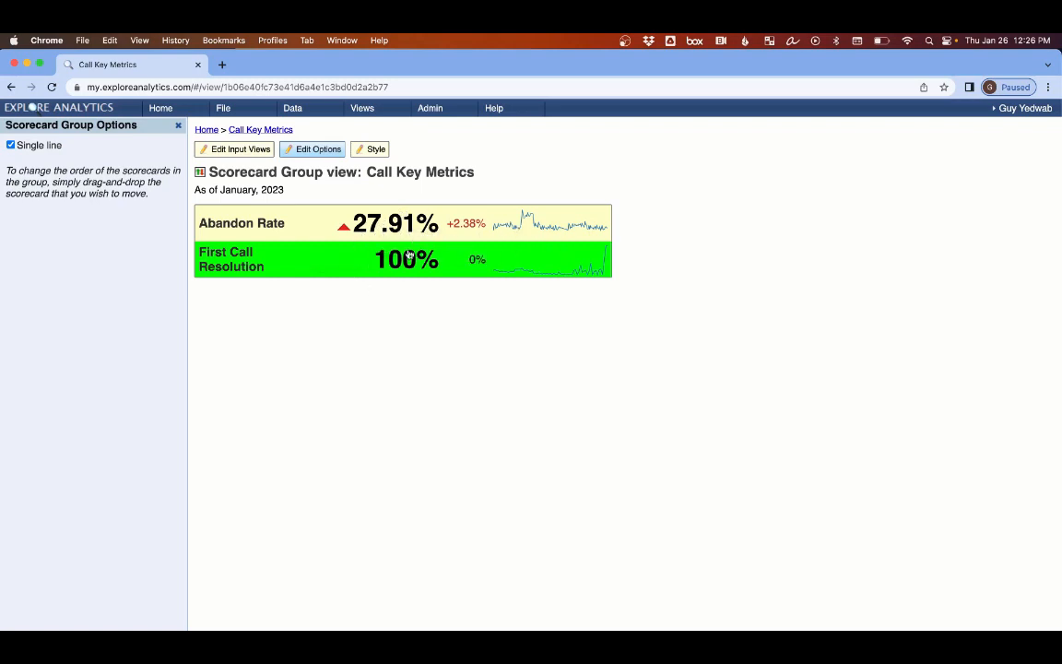
- Open the CMDB Data Quality Dashboard from the favorites and show its My Services' Data Quality page
{"action": "left_click", "coordinate": [366, 109]}
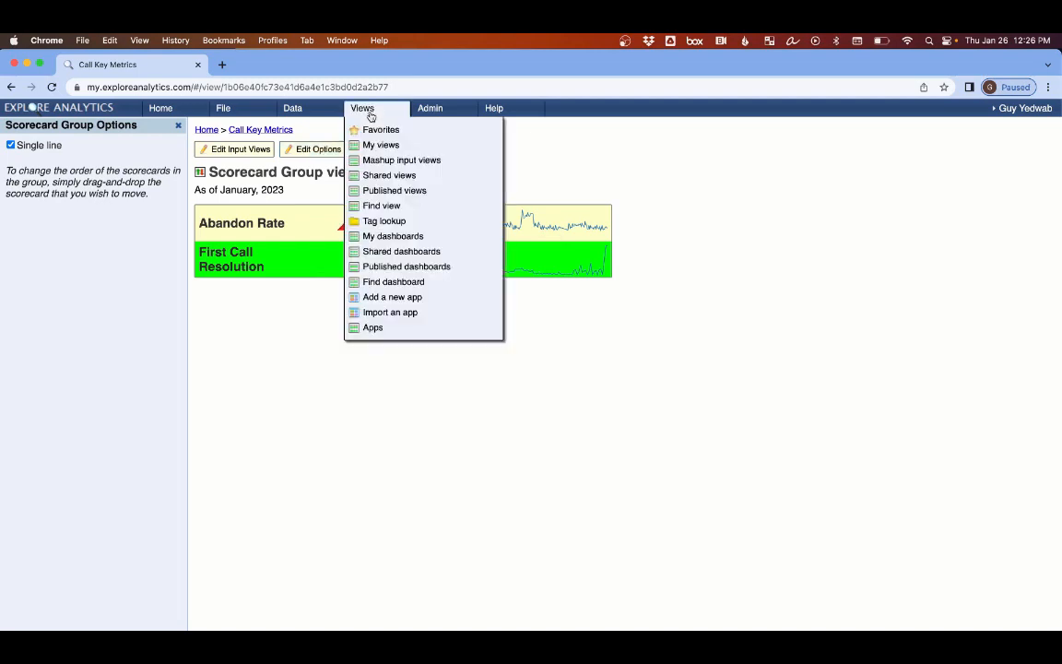
{"action": "left_click", "coordinate": [373, 130]}
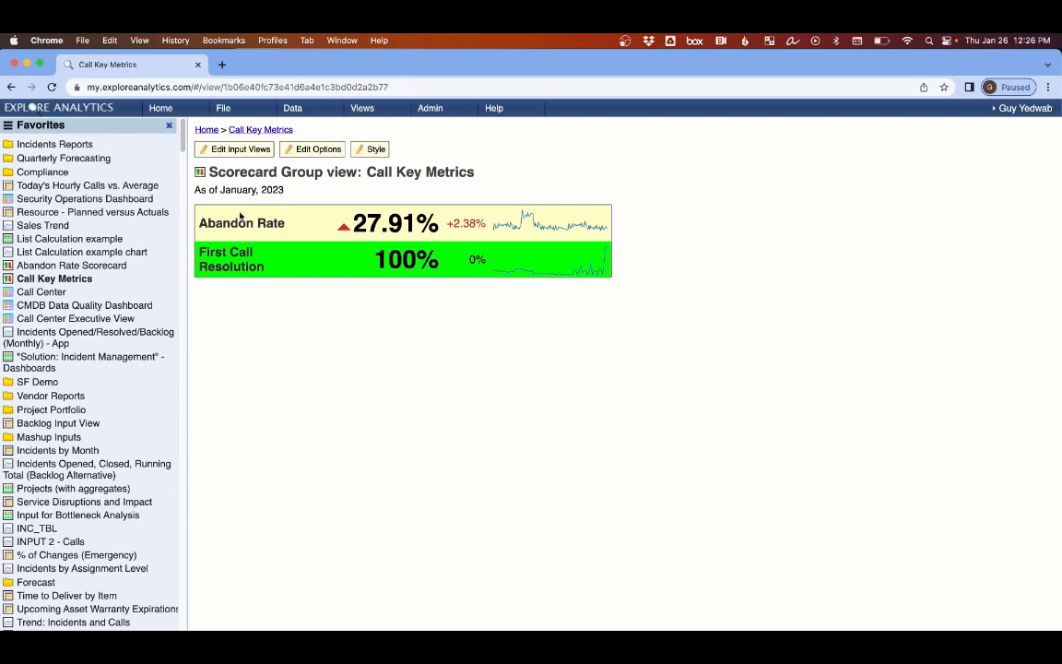
{"action": "left_click", "coordinate": [115, 308]}
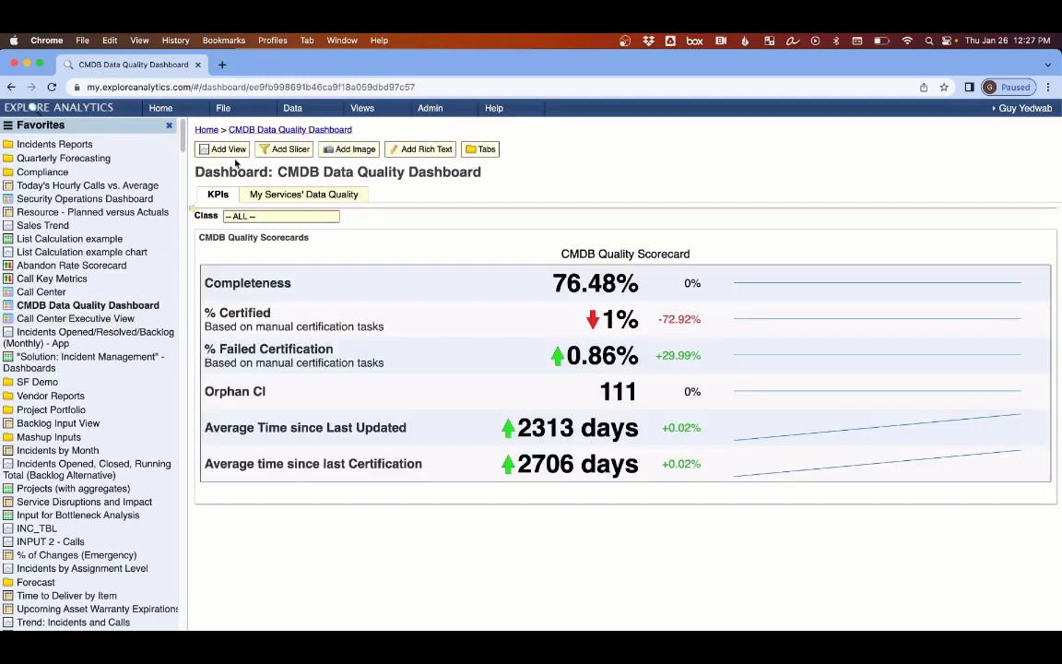
{"action": "left_click", "coordinate": [267, 195]}
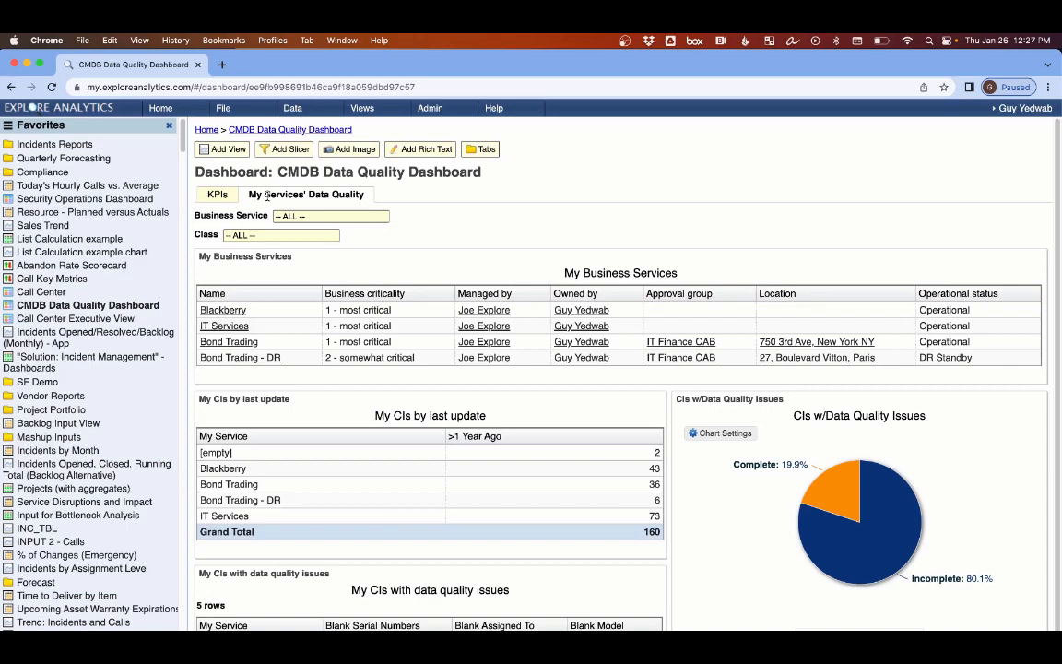
- Clear and reselect all values in the dashboard's Business Service slicer
{"action": "left_click", "coordinate": [339, 215]}
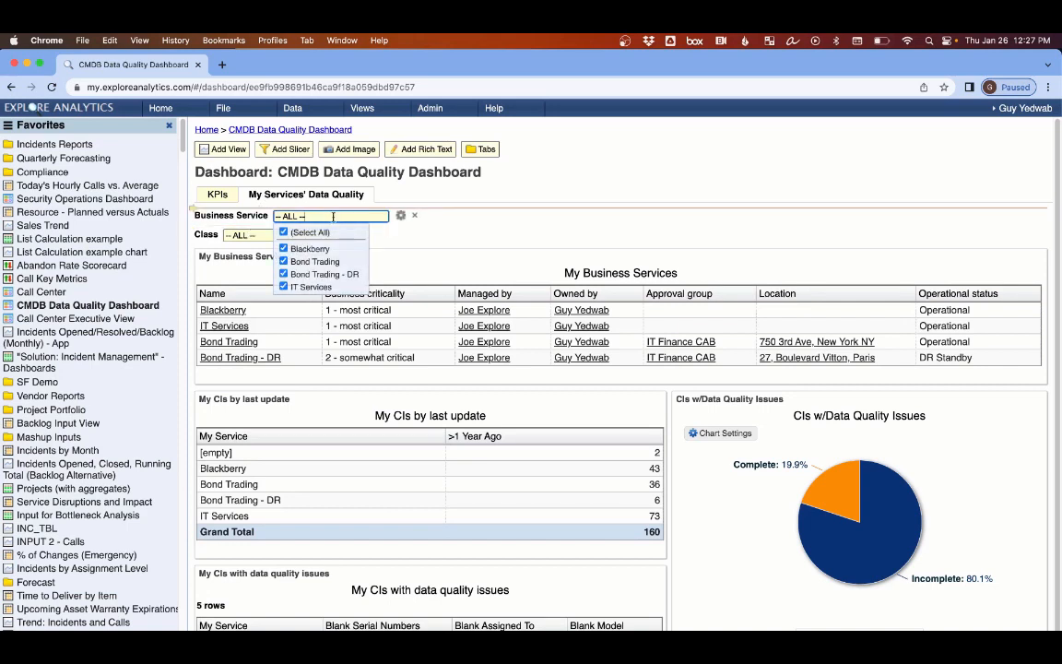
{"action": "left_click", "coordinate": [323, 231]}
{"action": "left_click", "coordinate": [323, 232]}
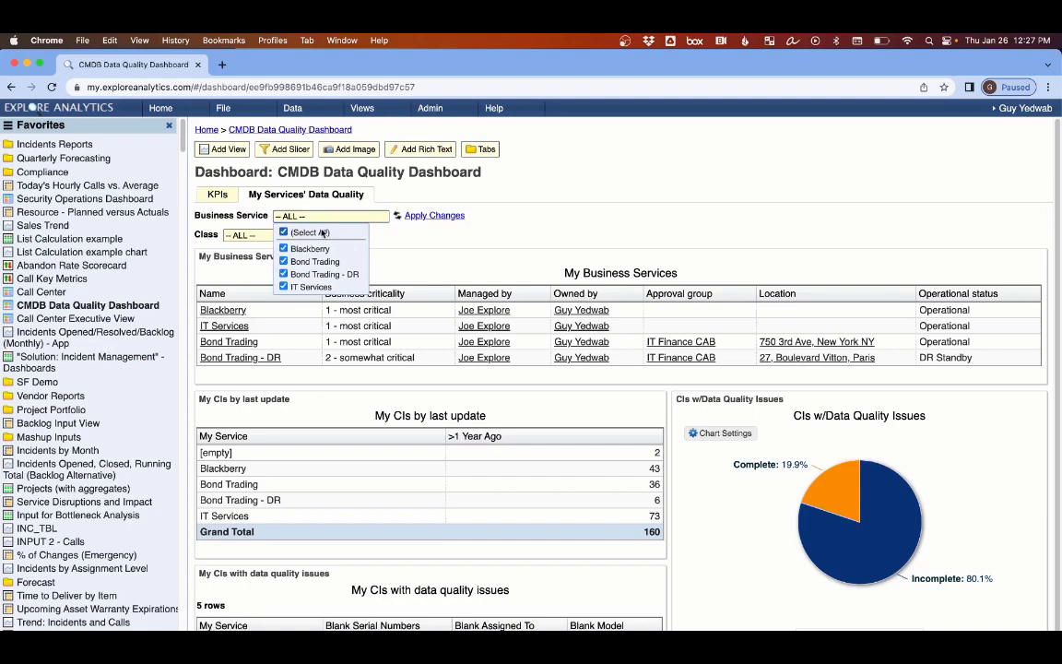
- Open the Call Center Executive View dashboard and review the Call Key Metrics view's title, location and size settings without changing them
{"action": "left_click", "coordinate": [118, 319]}
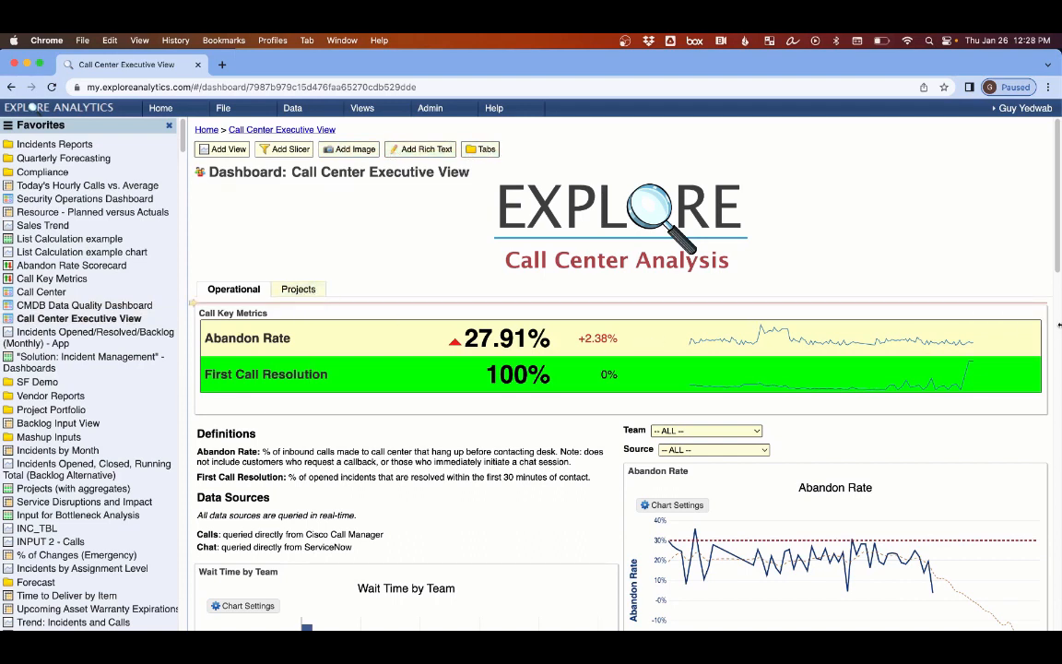
{"action": "left_click", "coordinate": [887, 284]}
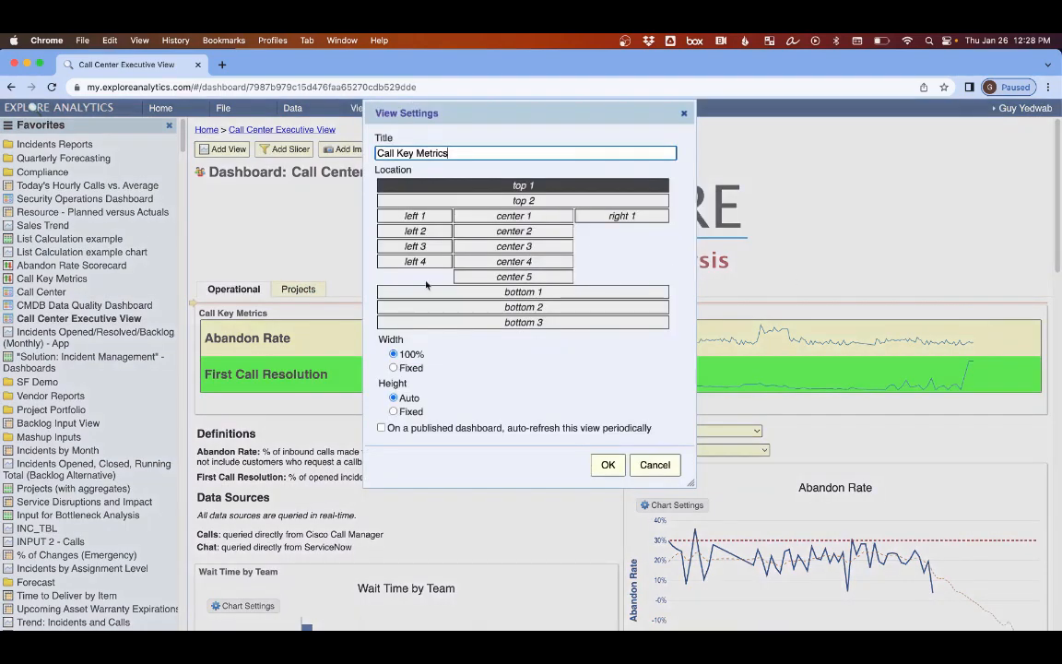
{"action": "left_click", "coordinate": [683, 113]}
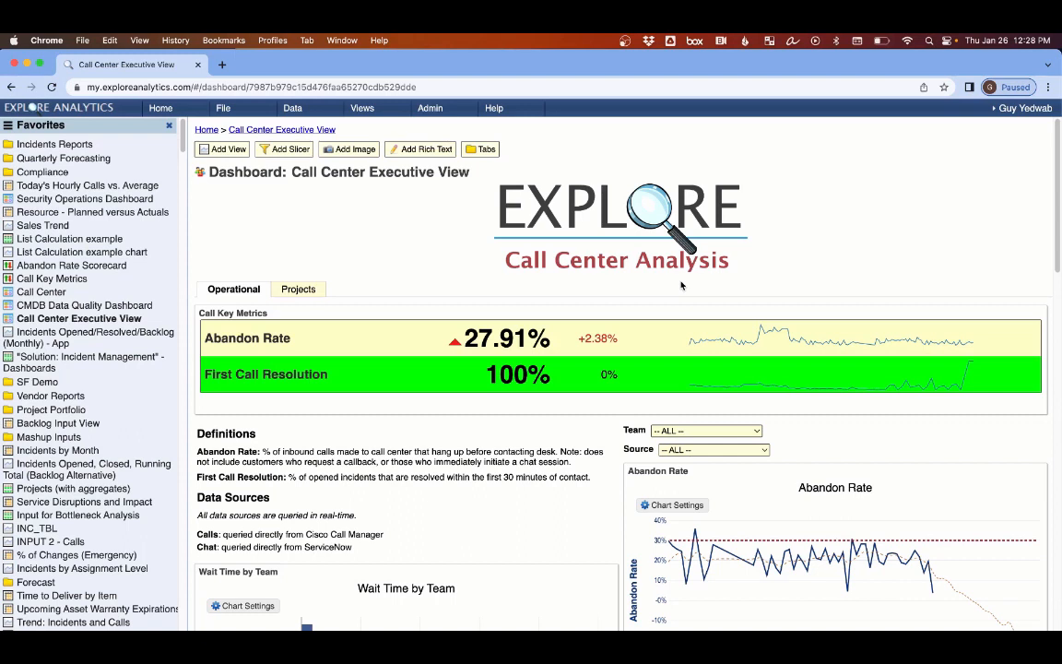
- Show the Abandon Rate chart's settings, switch the chart type to bar, and return it to line
{"action": "scroll", "coordinate": [681, 286], "scroll_direction": "down", "scroll_amount": 1}
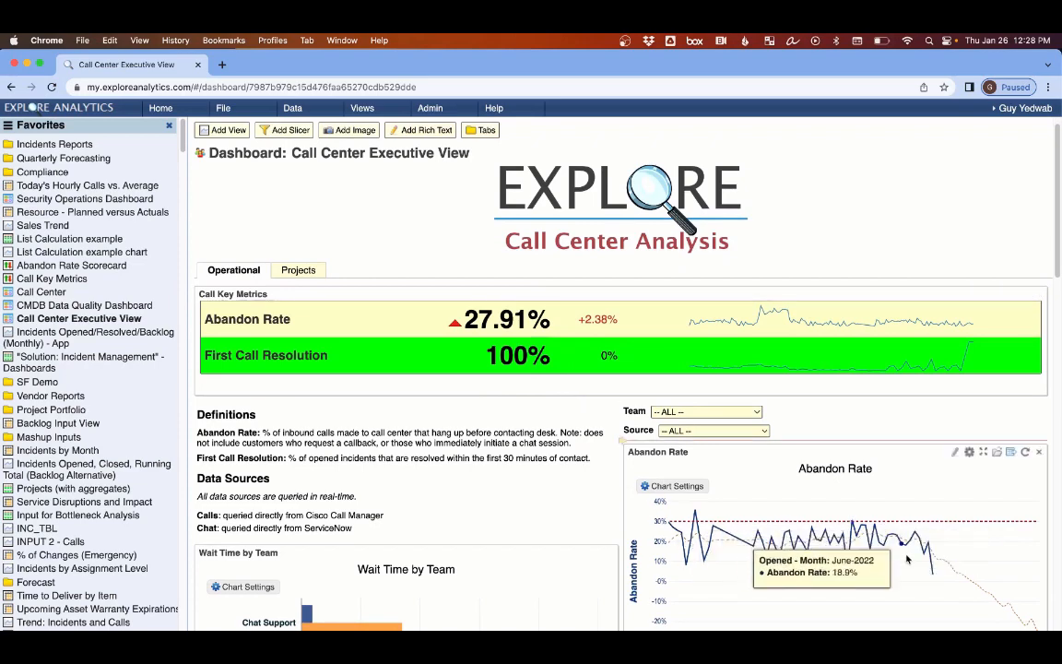
{"action": "scroll", "coordinate": [933, 558], "scroll_direction": "down", "scroll_amount": 3}
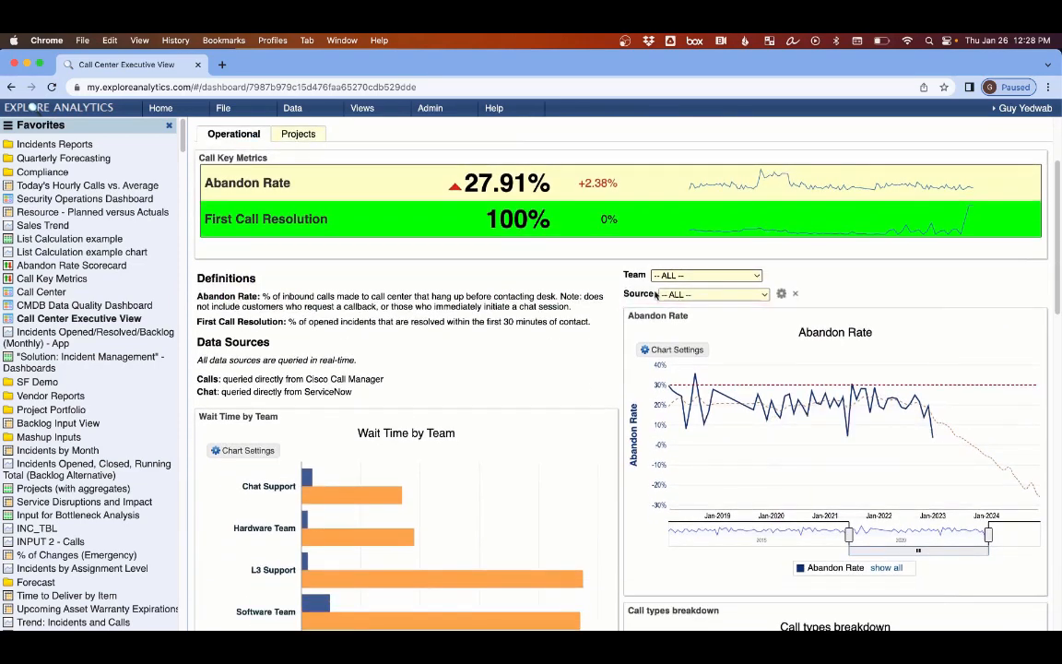
{"action": "left_click", "coordinate": [667, 350]}
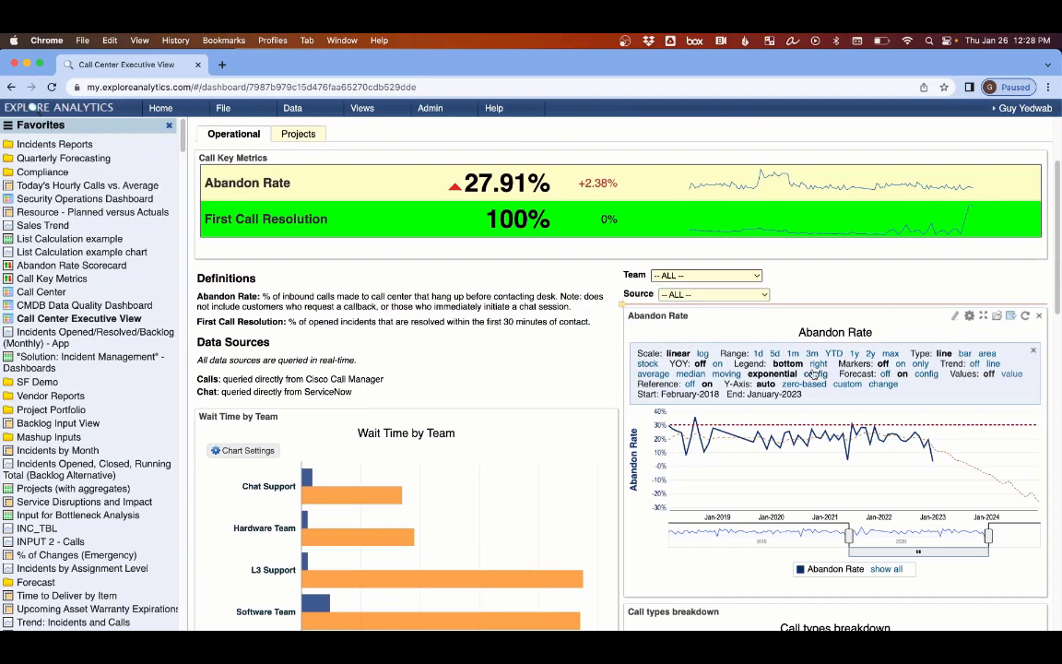
{"action": "left_click", "coordinate": [964, 353]}
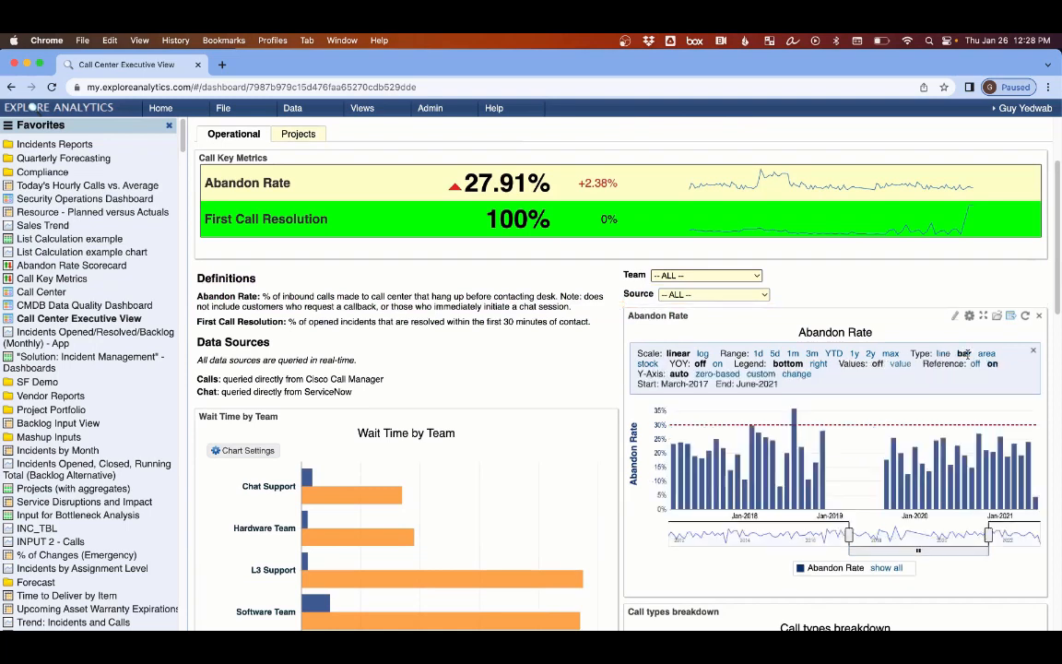
{"action": "left_click", "coordinate": [944, 353]}
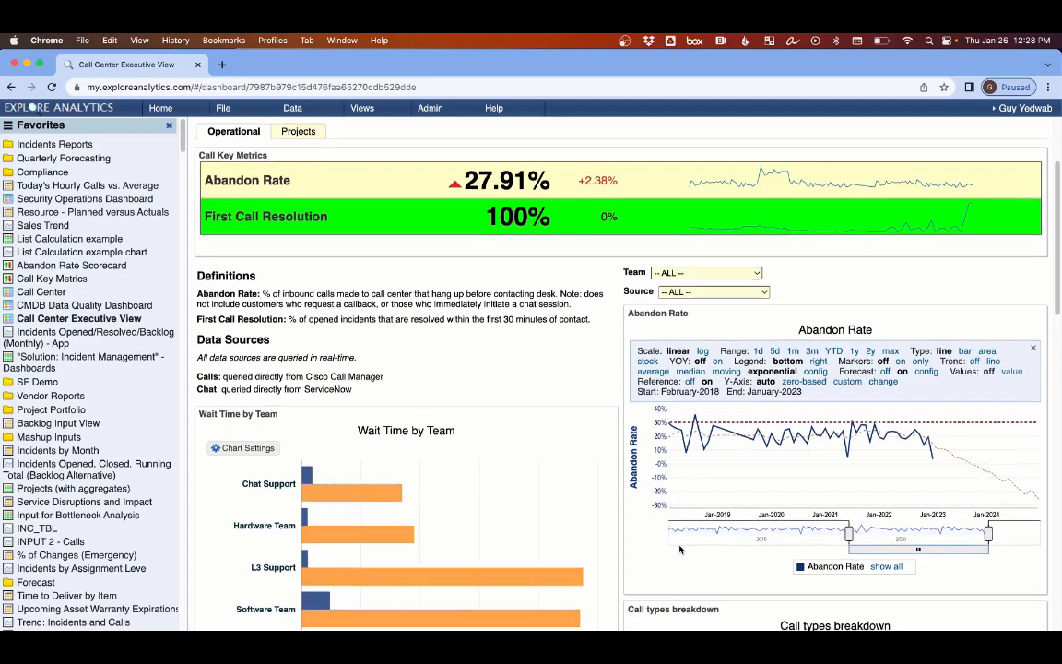
- Inspect the (empty) slice of the Call types breakdown chart and the 2023-01-16 week in the Incidents Opened, Resolved, and Backlog chart
{"action": "scroll", "coordinate": [679, 549], "scroll_direction": "down", "scroll_amount": 5}
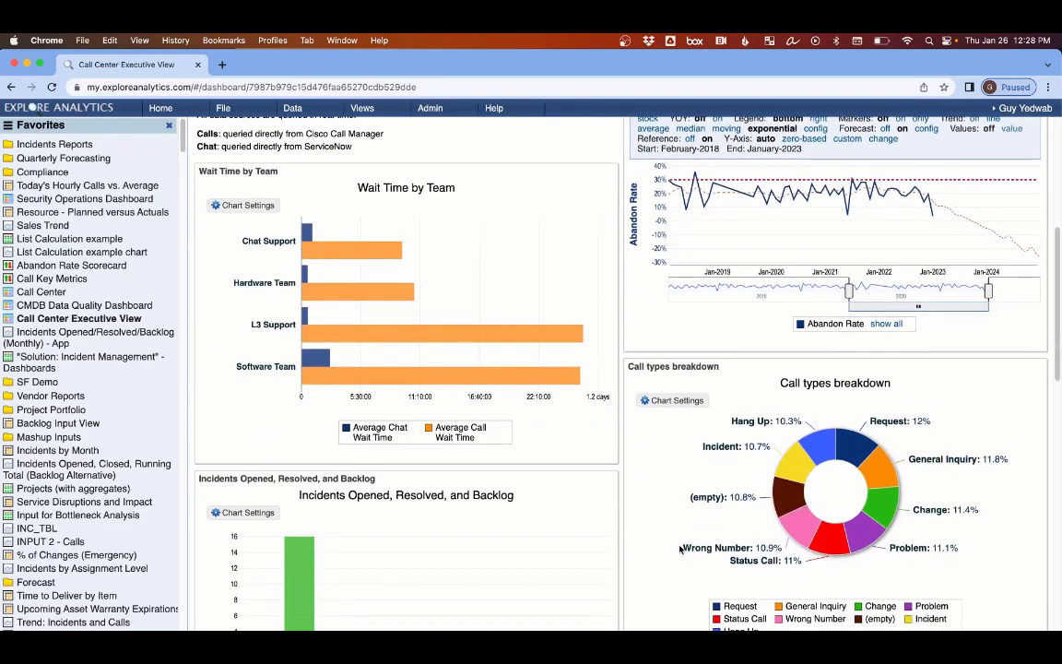
{"action": "left_click", "coordinate": [788, 496]}
{"action": "left_click", "coordinate": [497, 620]}
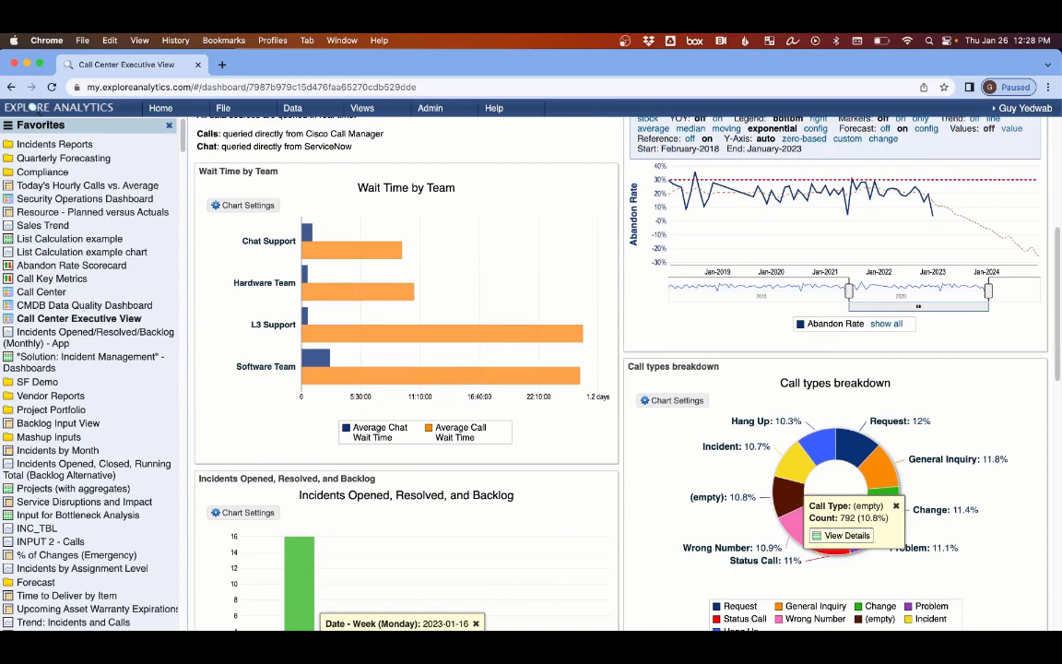
- Display the list of available help and support resources
{"action": "scroll", "coordinate": [519, 479], "scroll_direction": "up", "scroll_amount": 8}
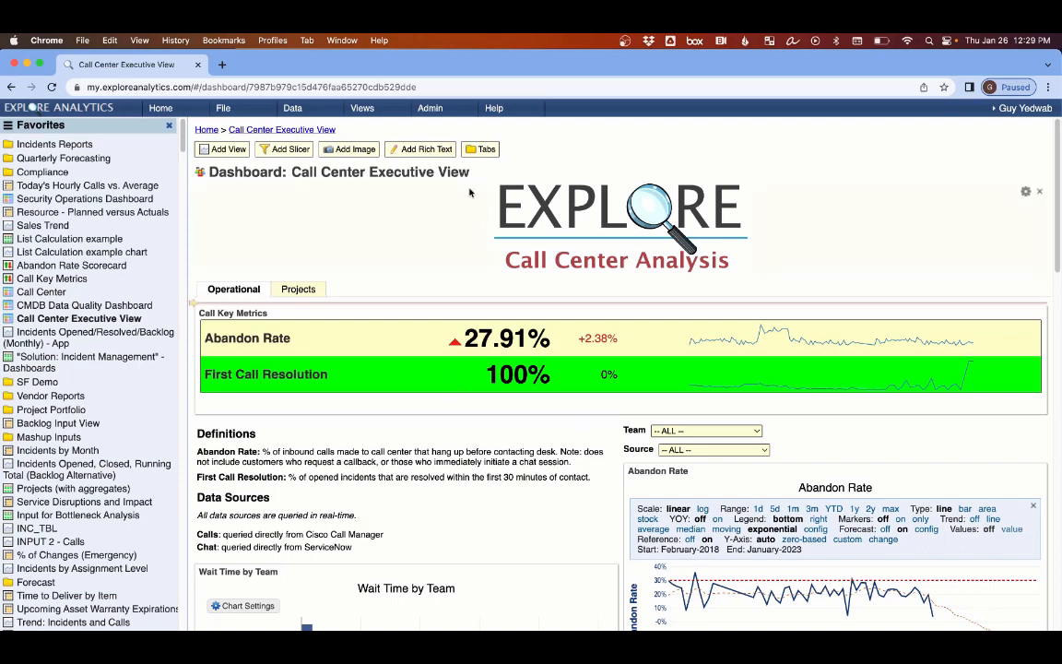
{"action": "left_click", "coordinate": [496, 111]}
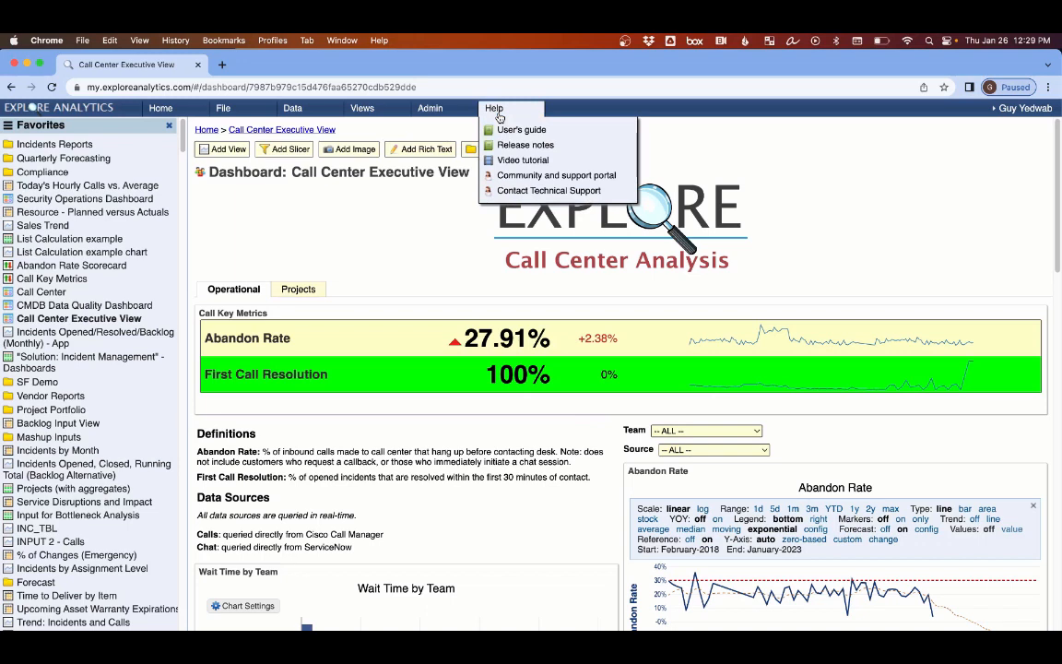